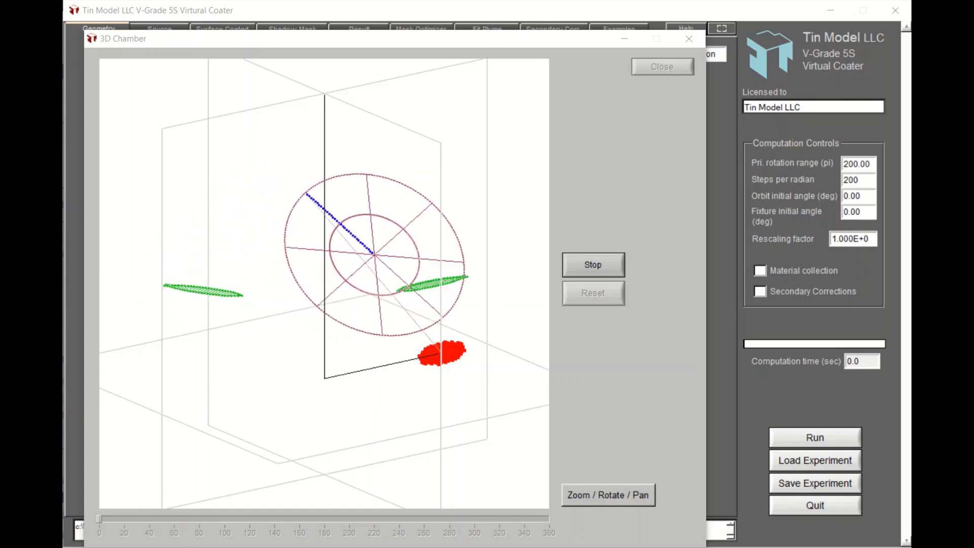
Load the experiment file 1_Sputtering_Static.exp.
{"action": "left_click", "coordinate": [613, 135]}
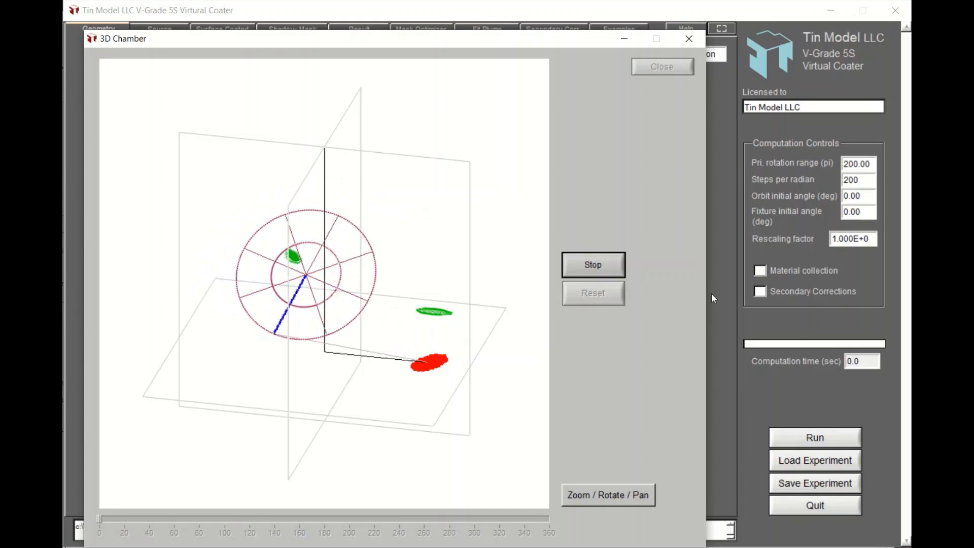
{"action": "left_click", "coordinate": [718, 334]}
{"action": "left_click", "coordinate": [801, 465]}
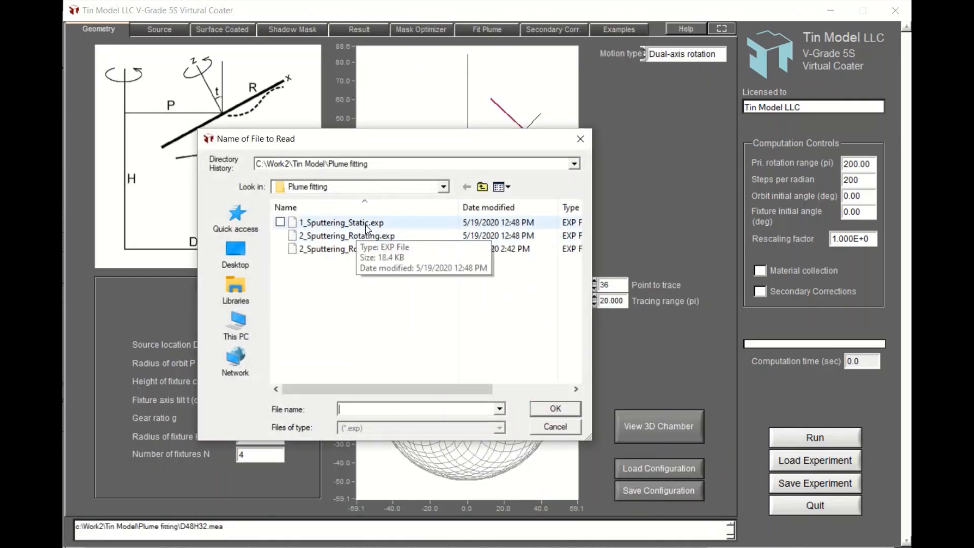
{"action": "double_click", "coordinate": [366, 223]}
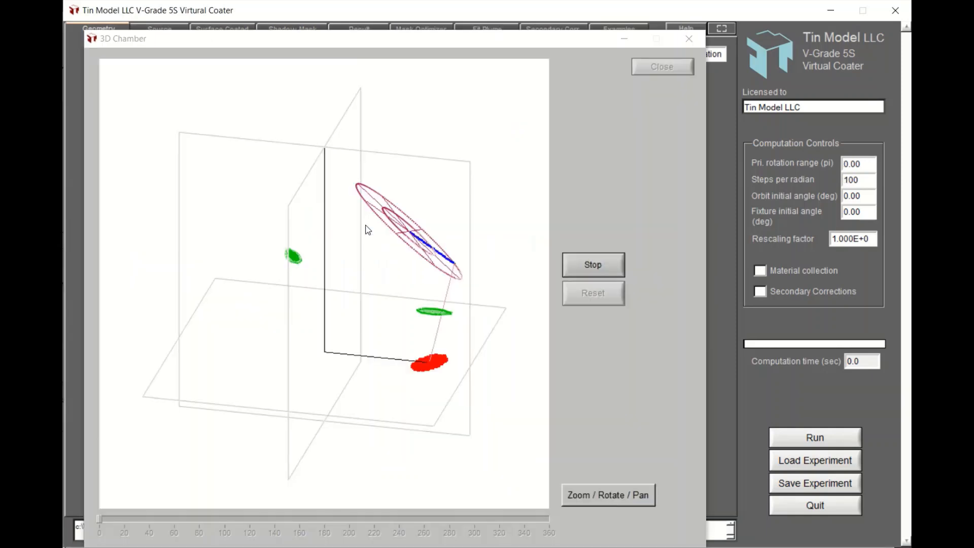
Stop and reset the 3D chamber animation, and close the chamber window.
{"action": "left_click", "coordinate": [629, 224]}
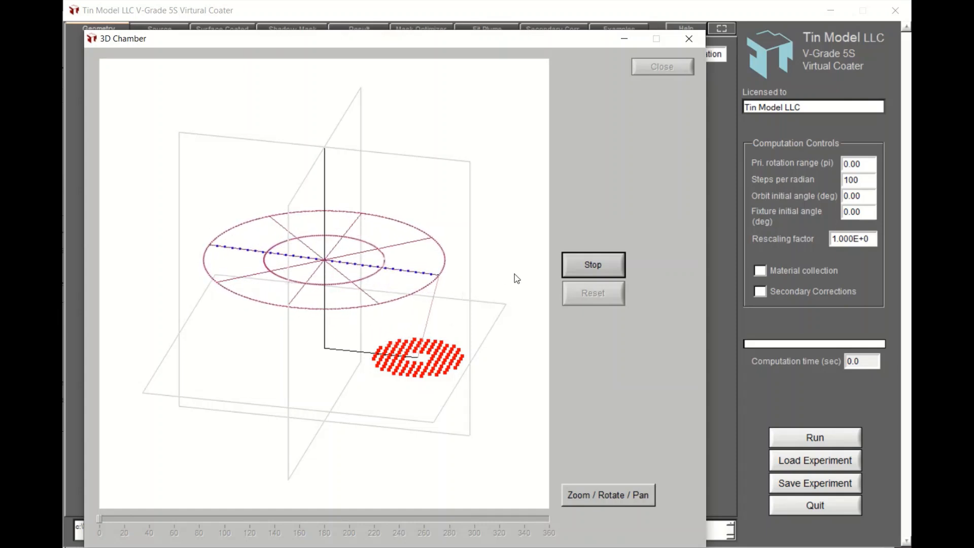
{"action": "left_click", "coordinate": [587, 273]}
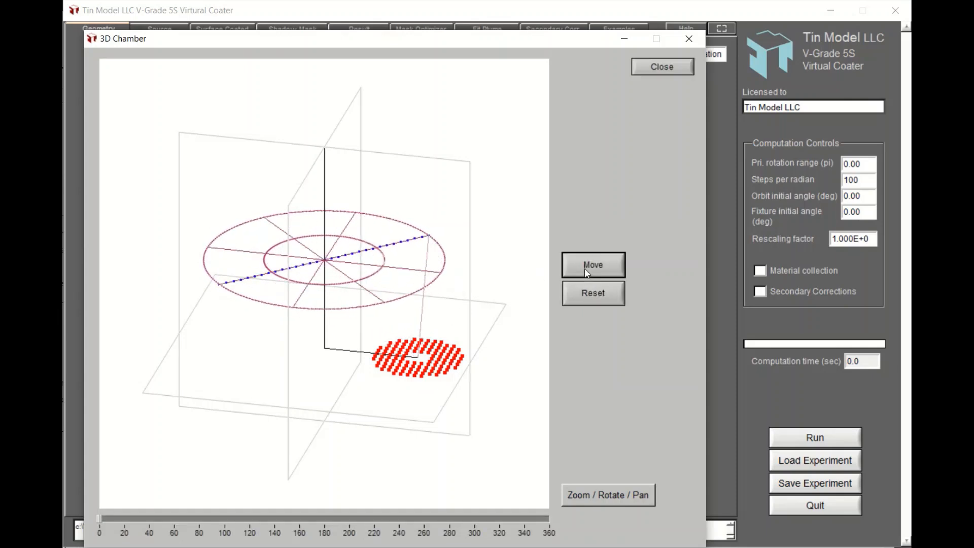
{"action": "left_click", "coordinate": [588, 300]}
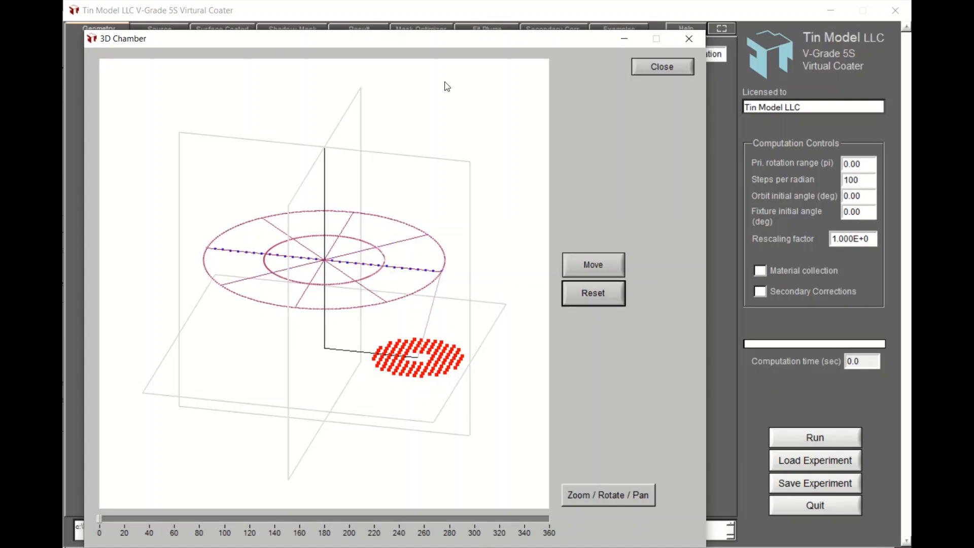
{"action": "left_click", "coordinate": [397, 15]}
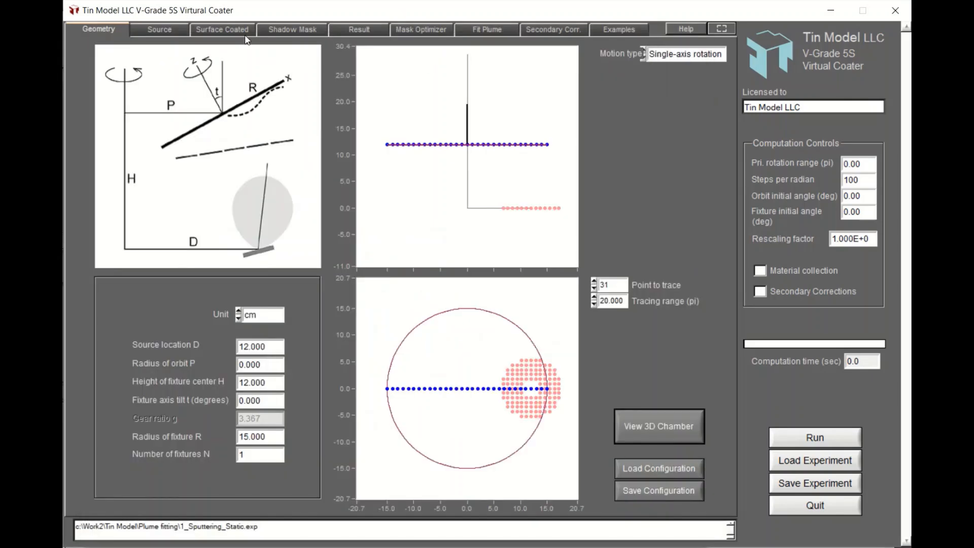
Review the source settings, then load the measurement file D48H32.mea on the plume fitting page.
{"action": "left_click", "coordinate": [163, 29]}
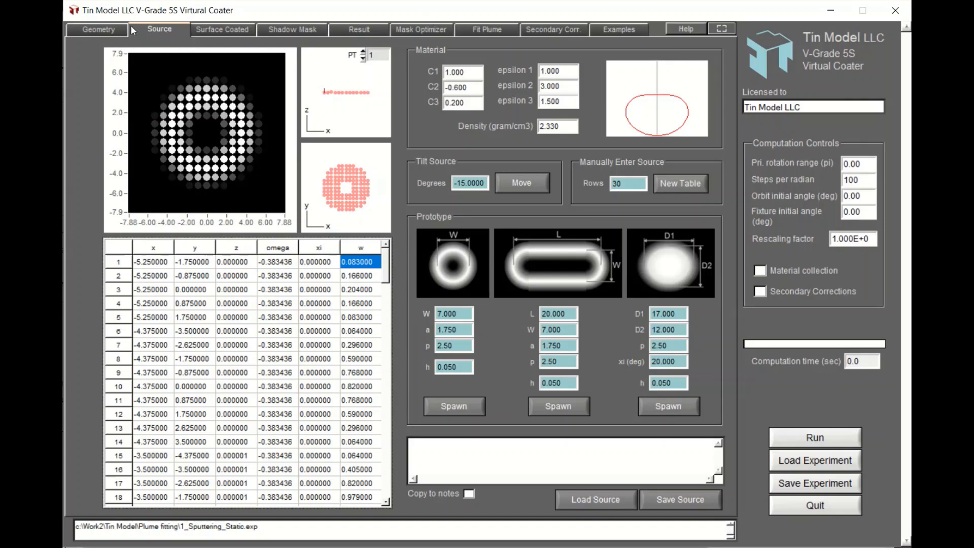
{"action": "left_click", "coordinate": [105, 31]}
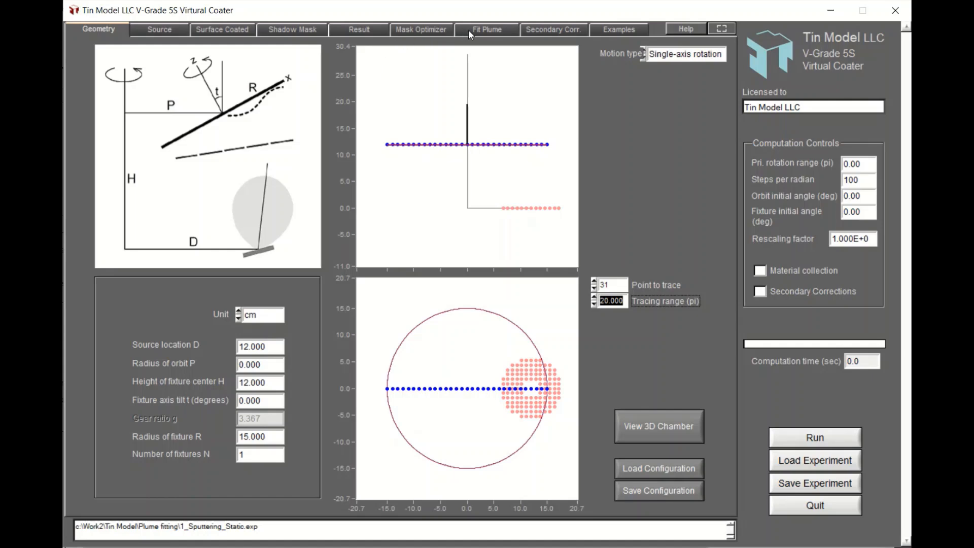
{"action": "left_click", "coordinate": [485, 34]}
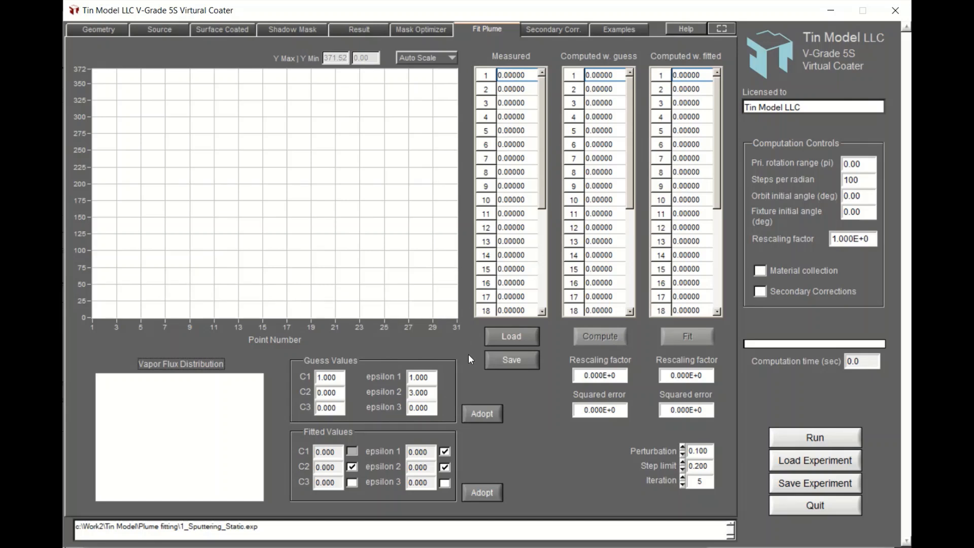
{"action": "left_click", "coordinate": [512, 338]}
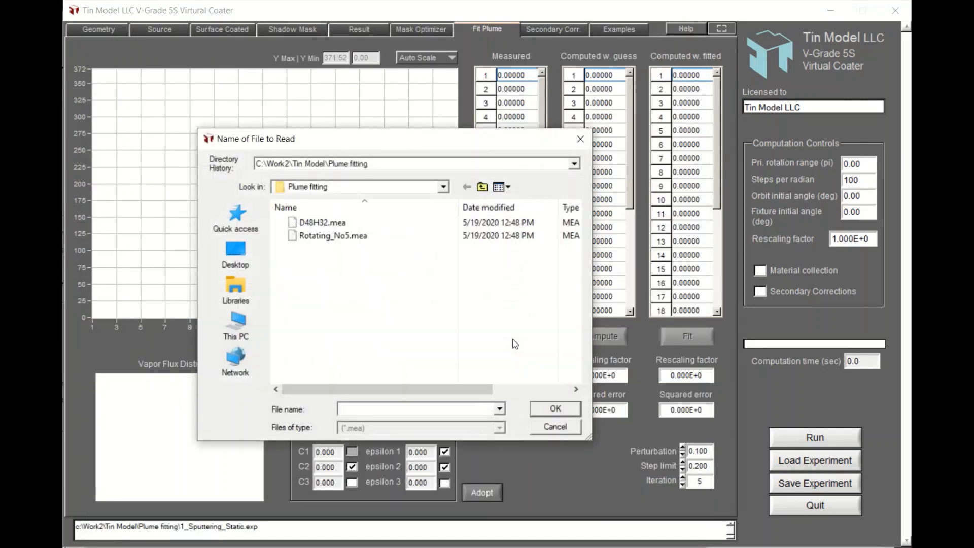
{"action": "double_click", "coordinate": [354, 225]}
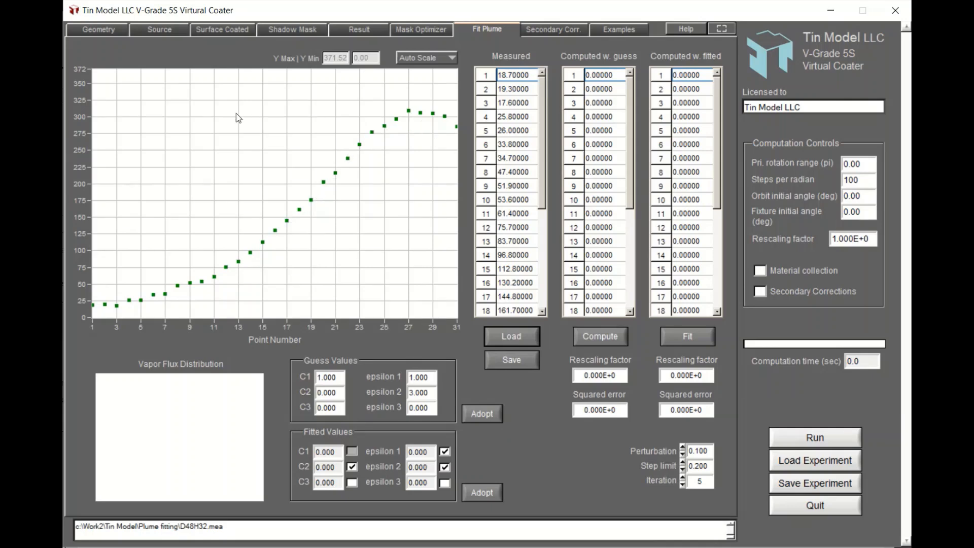
Compute the thickness profile using the current guess values.
{"action": "left_click", "coordinate": [102, 29]}
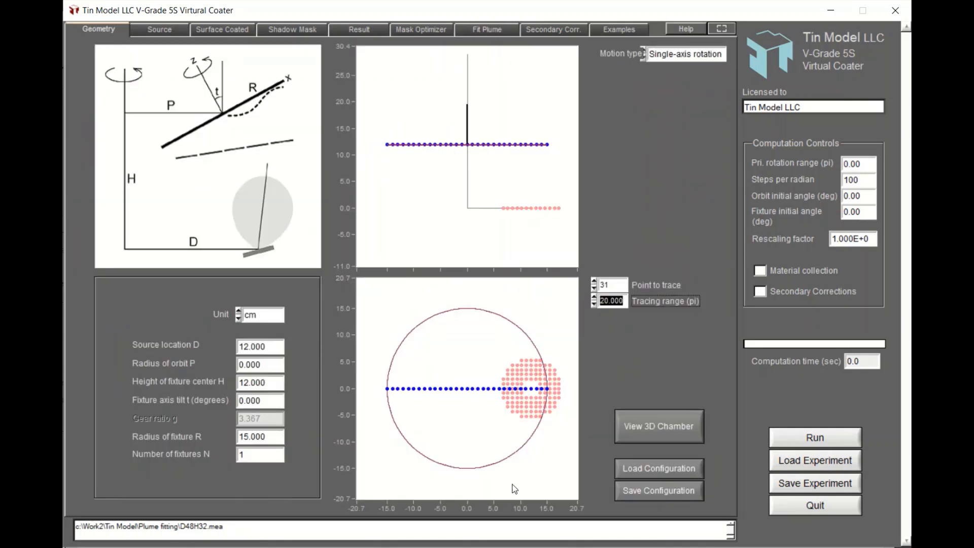
{"action": "left_click", "coordinate": [488, 29]}
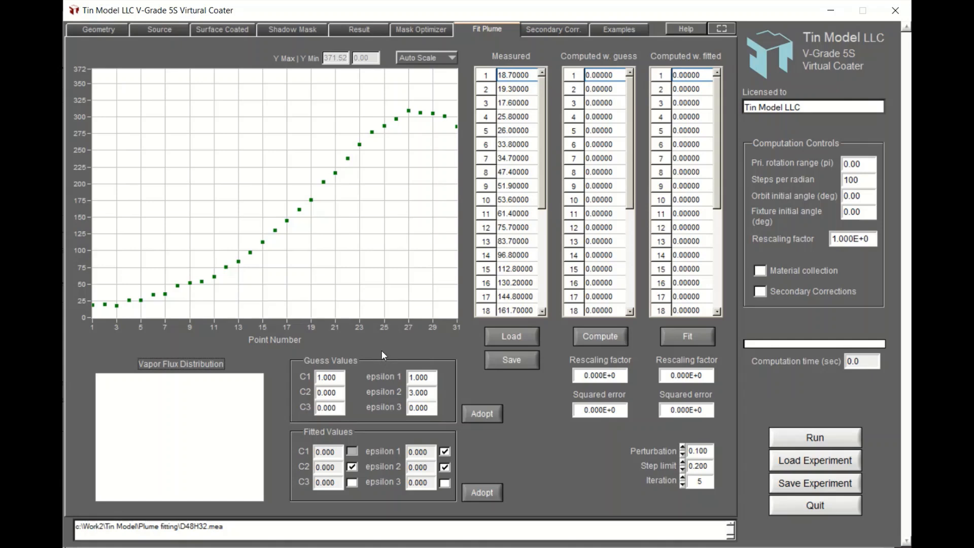
{"action": "left_click", "coordinate": [340, 393]}
{"action": "left_click", "coordinate": [596, 336]}
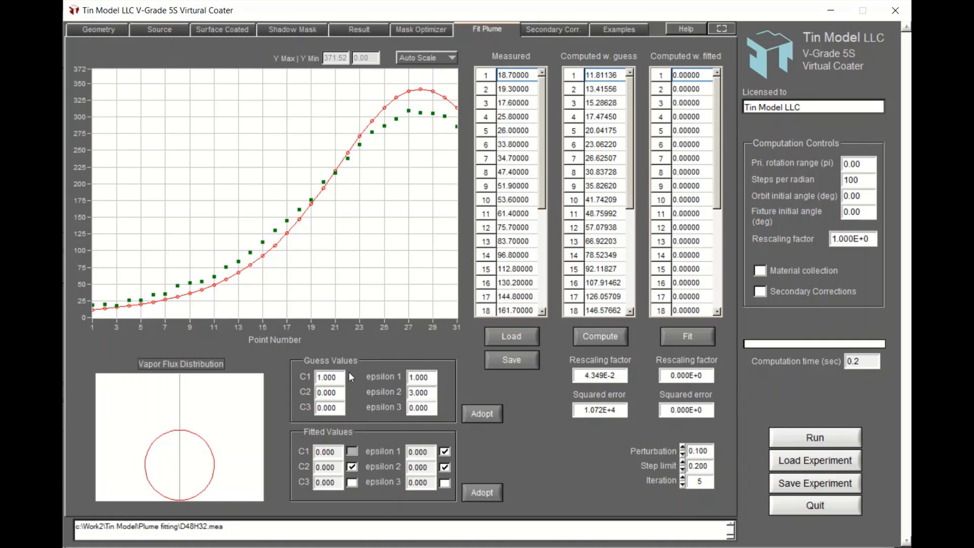
Set the guess value C2 to -0.3 and recompute the profile with the guess values.
{"action": "left_click", "coordinate": [340, 391]}
{"action": "key", "text": "BackSpace"}
{"action": "key", "text": "BackSpace"}
{"action": "key", "text": "BackSpace"}
{"action": "key", "text": "BackSpace"}
{"action": "key", "text": "BackSpace"}
{"action": "type", "text": "-"}
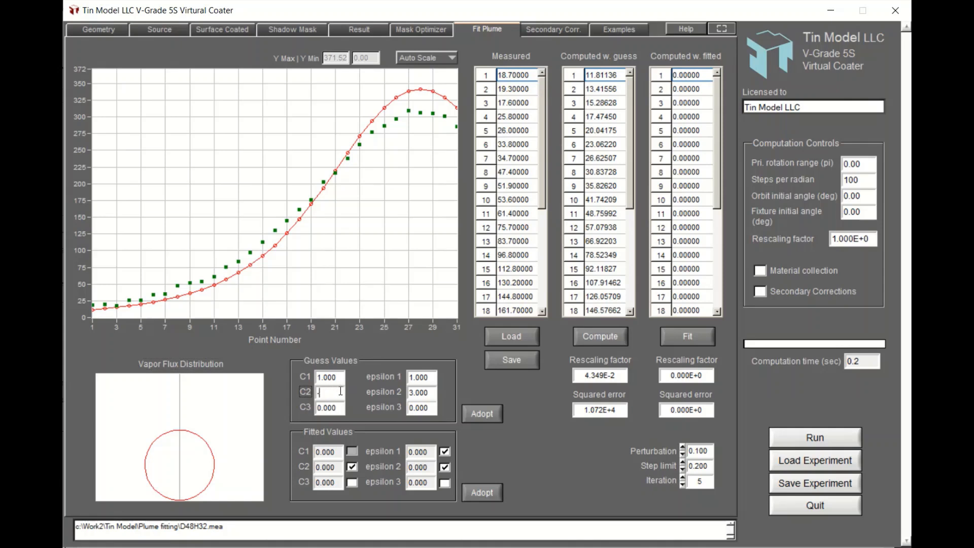
{"action": "type", "text": "0.3"}
{"action": "key", "text": "Return"}
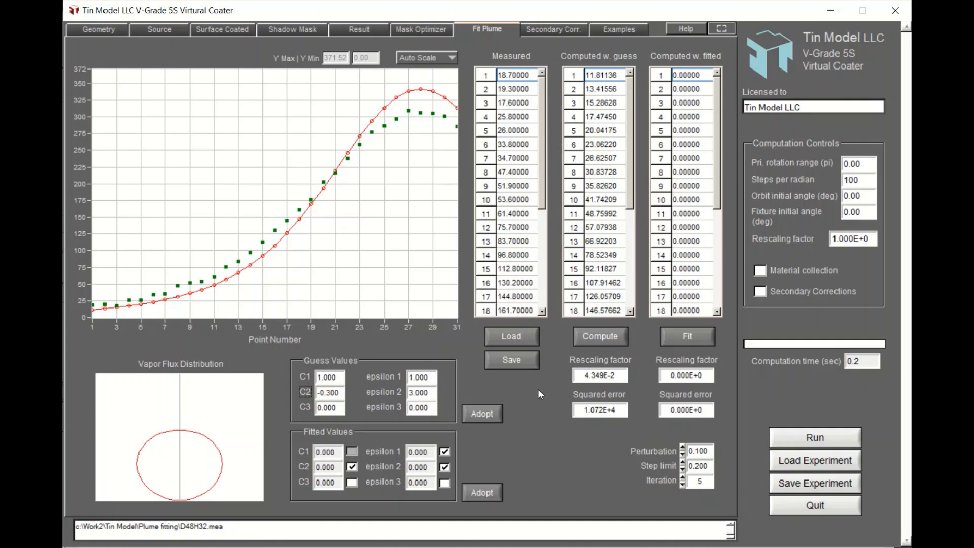
{"action": "left_click", "coordinate": [603, 335]}
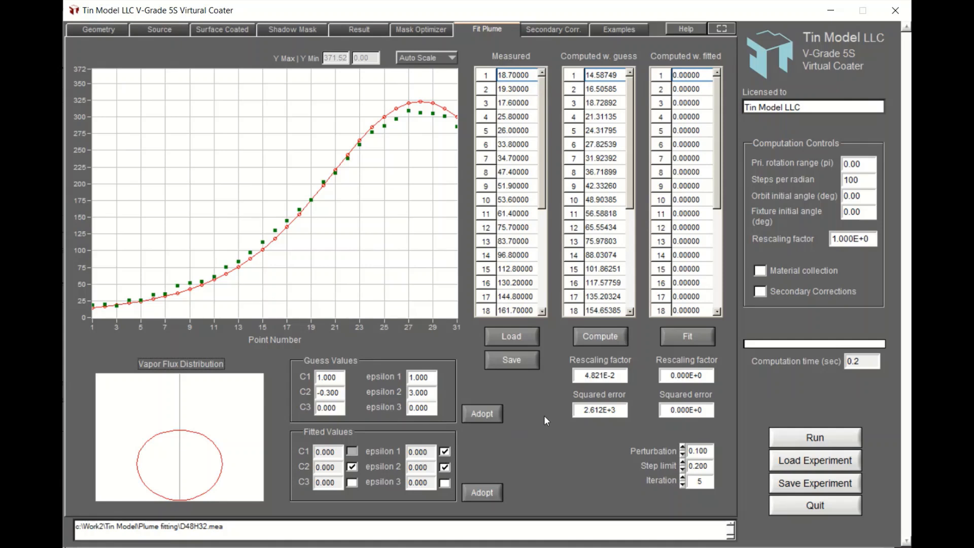
Fit the plume parameters to the measured data.
{"action": "left_click", "coordinate": [685, 339]}
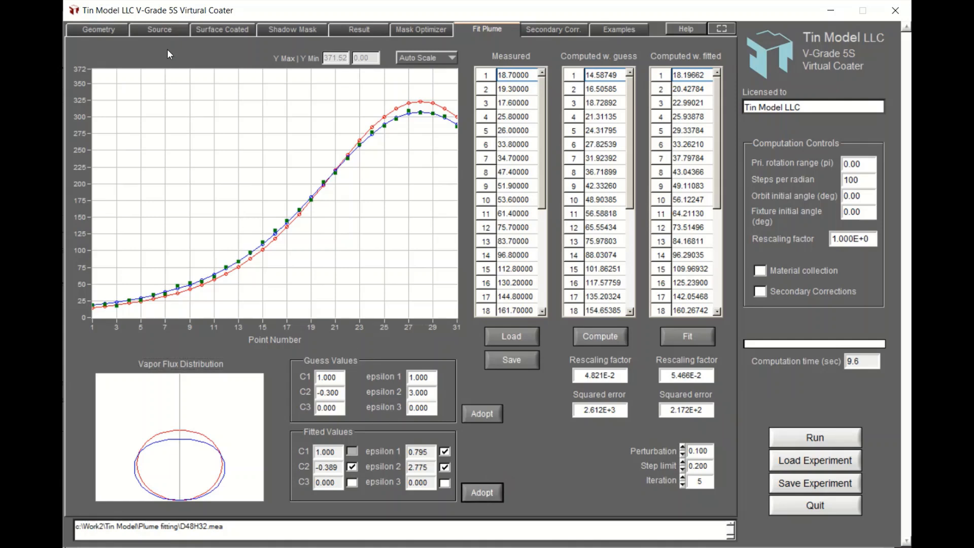
{"action": "left_click", "coordinate": [160, 29]}
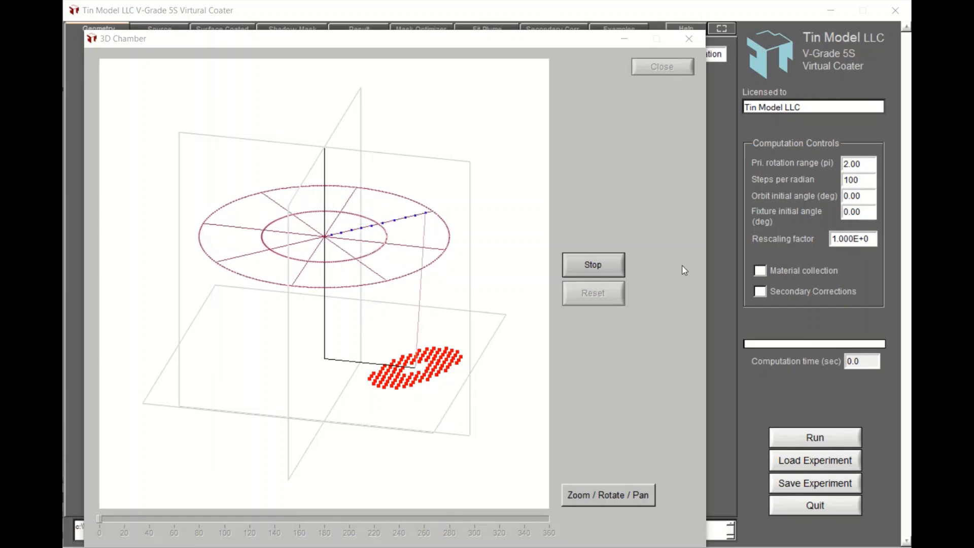
Load the experiment file 2_Sputtering_Rotating.exp and close the 3D chamber preview.
{"action": "left_click", "coordinate": [811, 461]}
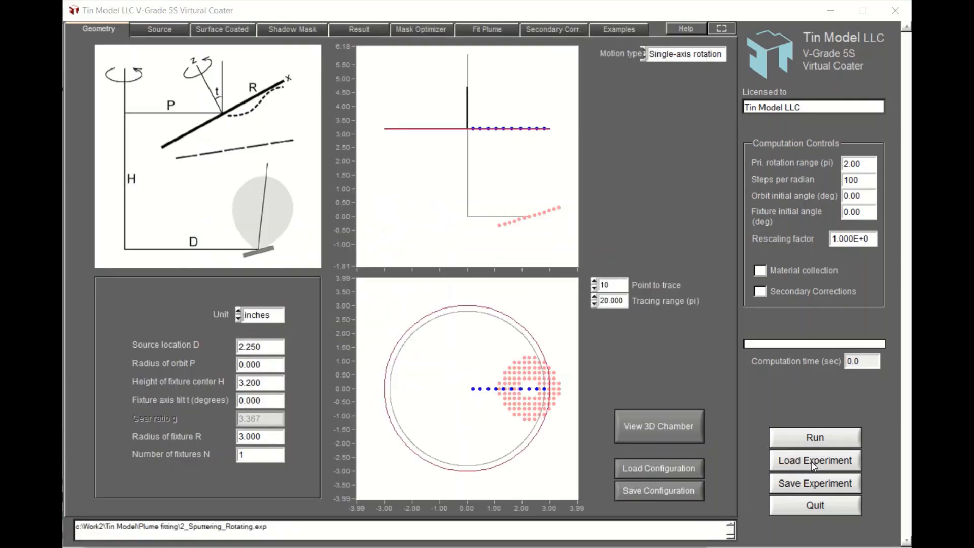
{"action": "left_click", "coordinate": [812, 462]}
{"action": "left_click", "coordinate": [357, 237]}
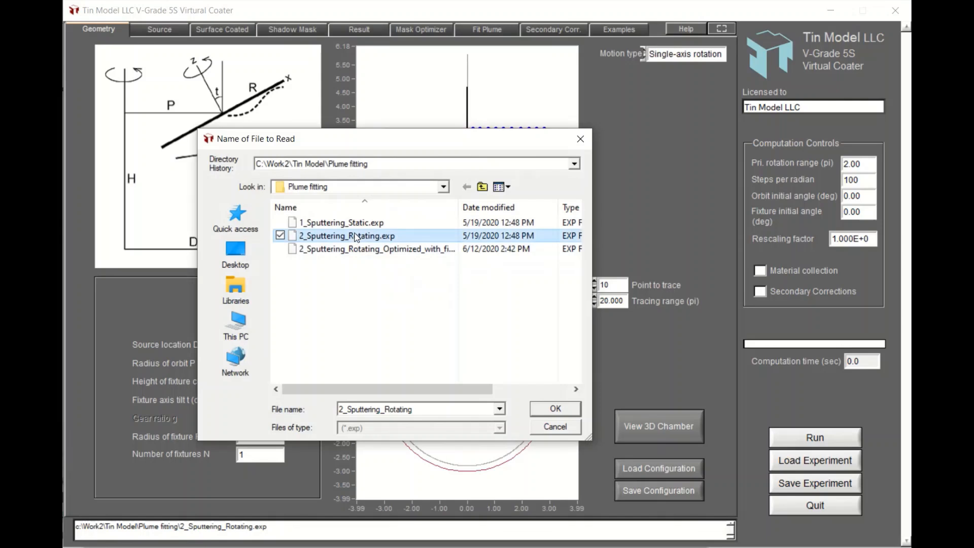
{"action": "double_click", "coordinate": [357, 237]}
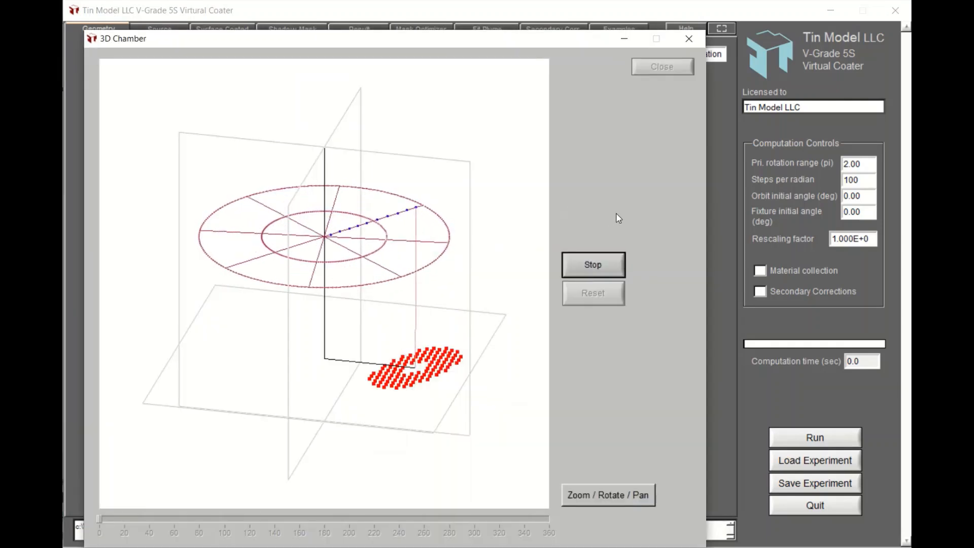
{"action": "left_click", "coordinate": [722, 205]}
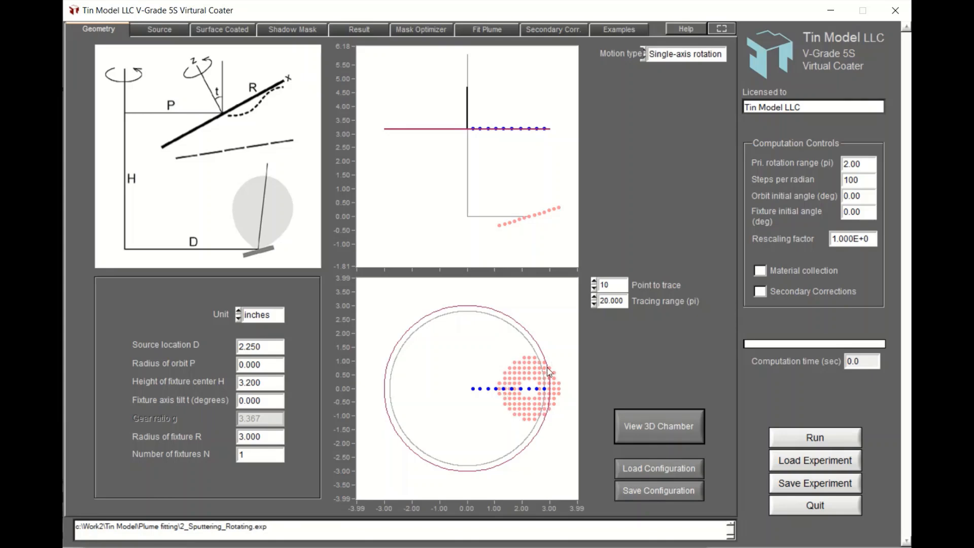
Inspect the rotating setup's source and its motion in the 3D chamber, then close the chamber.
{"action": "left_click", "coordinate": [169, 31]}
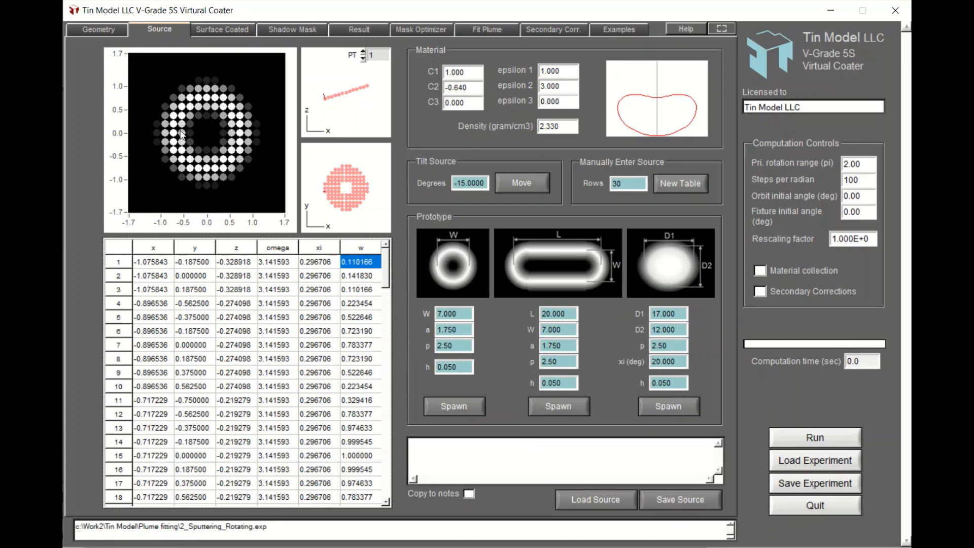
{"action": "left_click", "coordinate": [106, 30]}
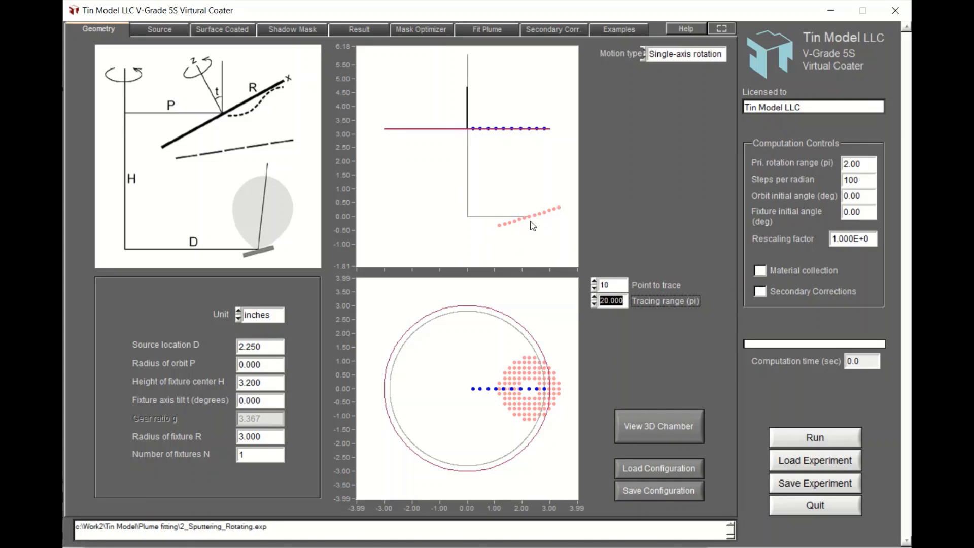
{"action": "left_click", "coordinate": [641, 426]}
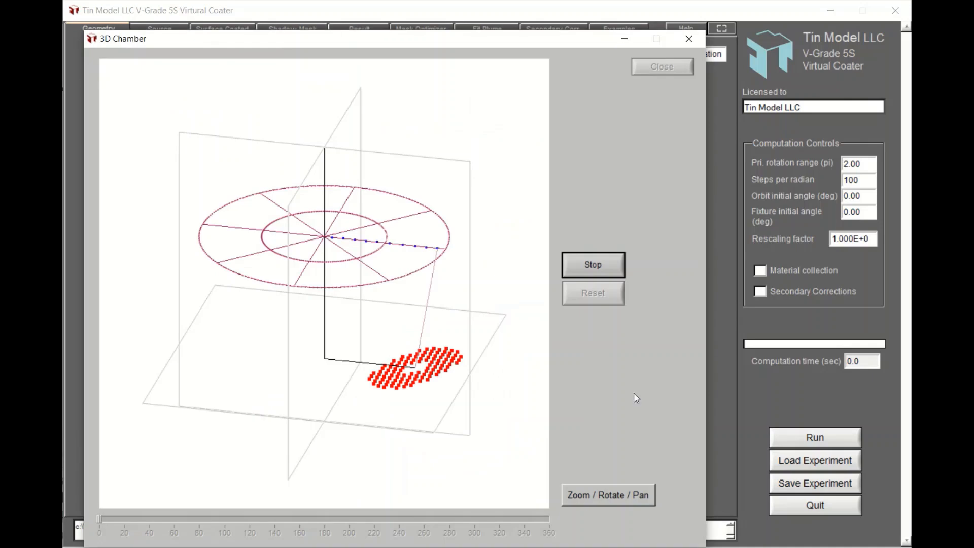
{"action": "left_click", "coordinate": [599, 265]}
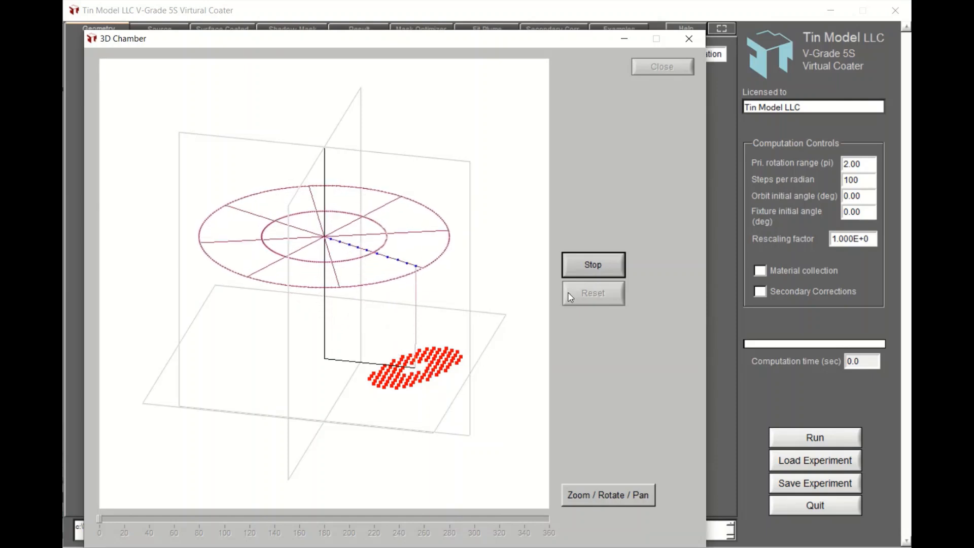
{"action": "key", "text": "alt+F4"}
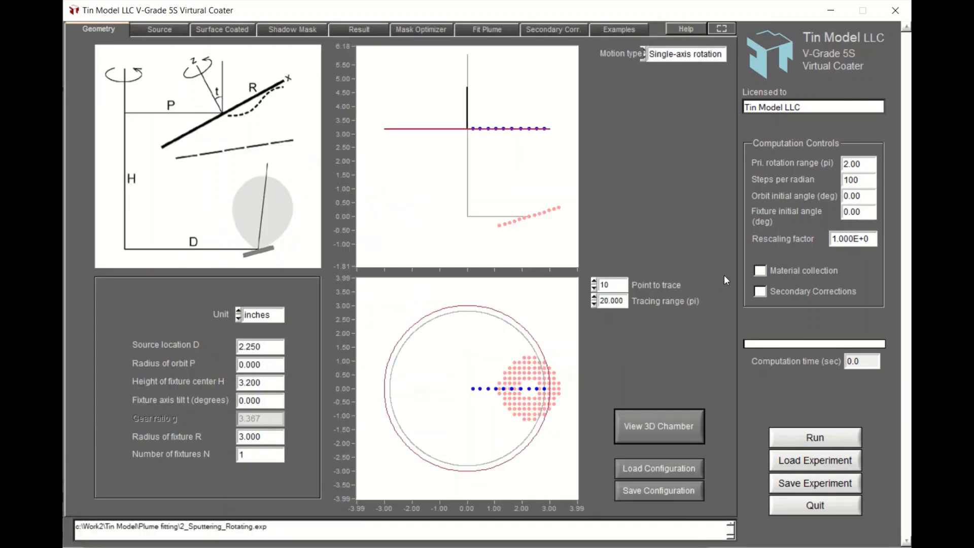
Load the measurement file Rotating_No5.mea on the plume fitting page.
{"action": "left_click", "coordinate": [491, 29]}
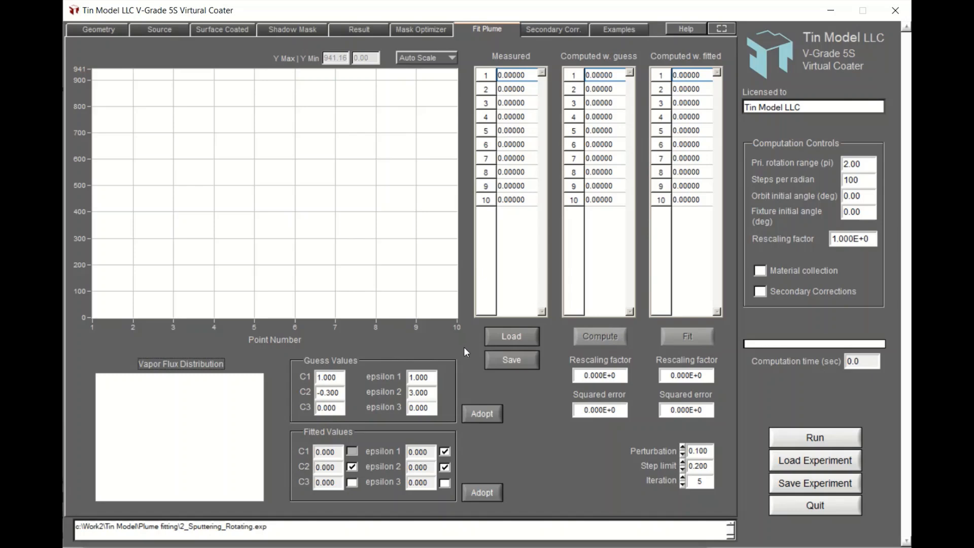
{"action": "left_click", "coordinate": [515, 335]}
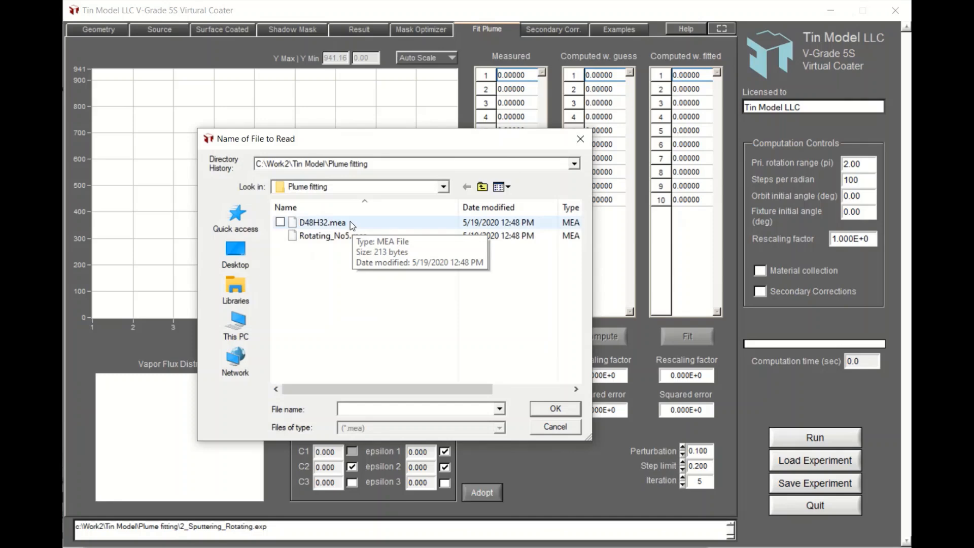
{"action": "double_click", "coordinate": [336, 236]}
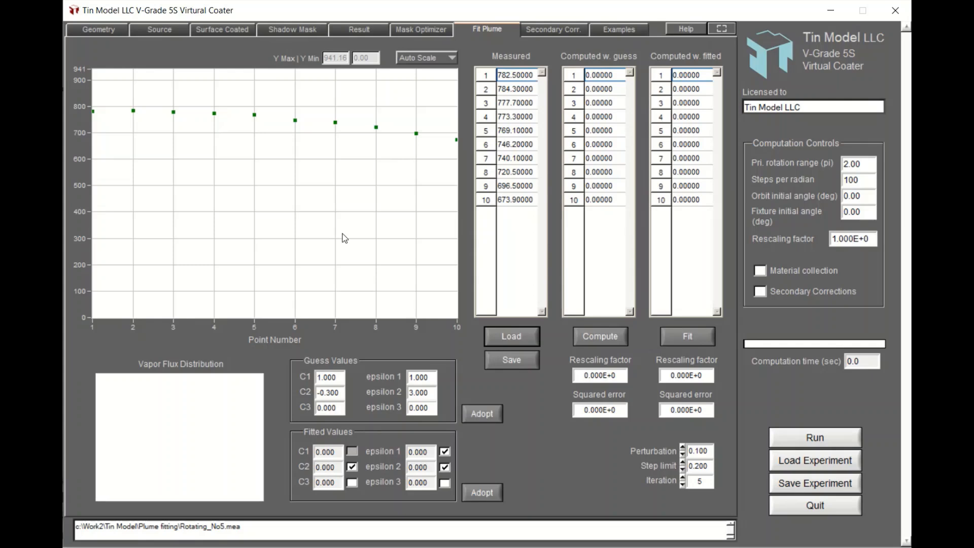
Compute the profile for the rotating measurement using the current guess values.
{"action": "left_click", "coordinate": [106, 32]}
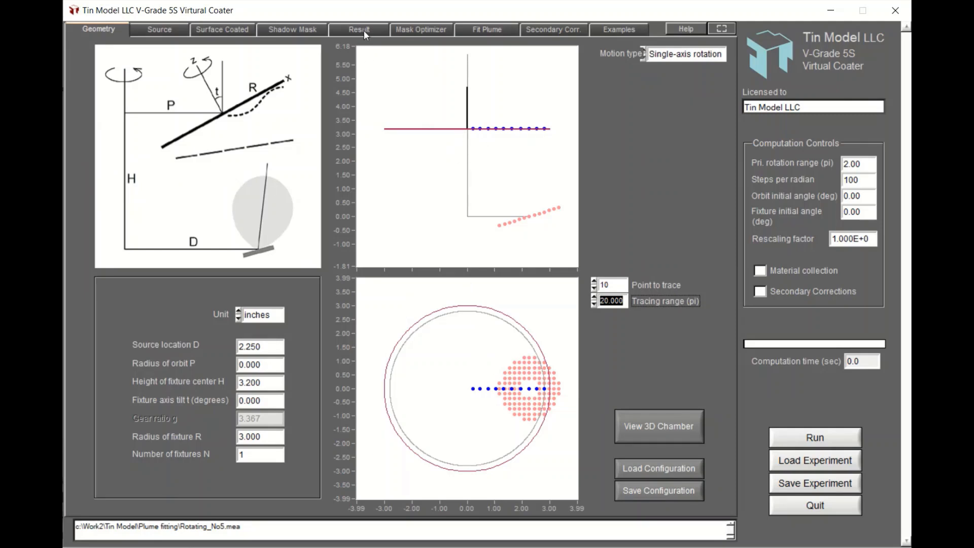
{"action": "left_click", "coordinate": [480, 32]}
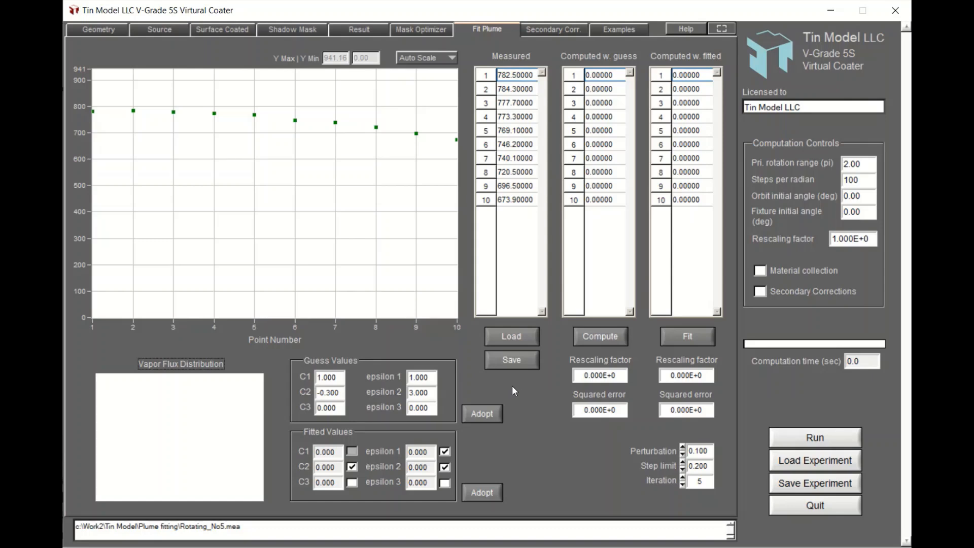
{"action": "left_click", "coordinate": [597, 337]}
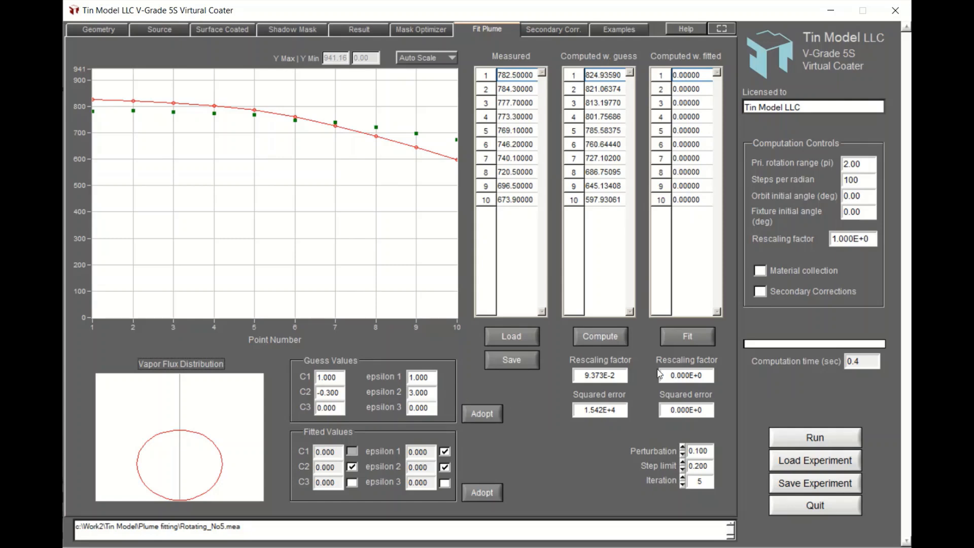
Fit the plume emission parameters to the rotating measurement and check the fitted values on the source page.
{"action": "left_click", "coordinate": [683, 340]}
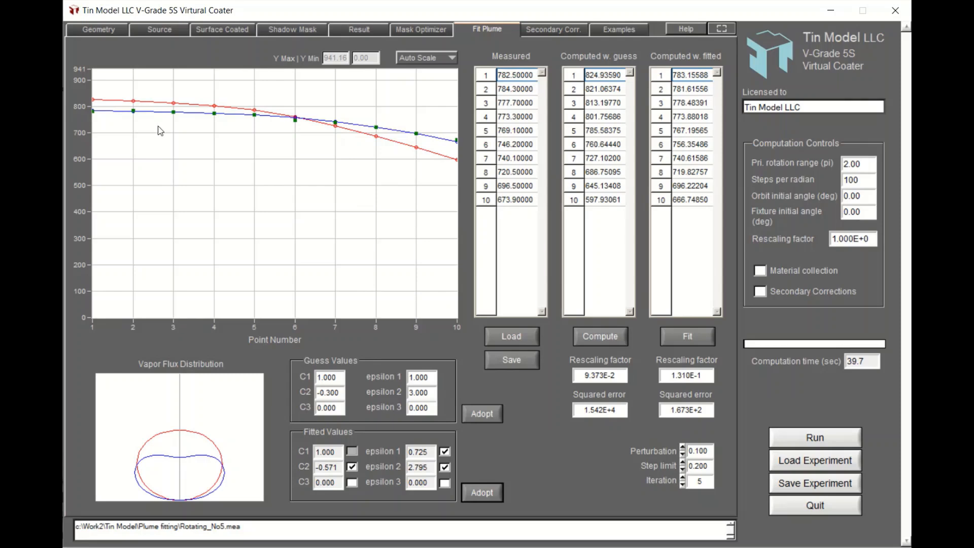
{"action": "left_click", "coordinate": [159, 31]}
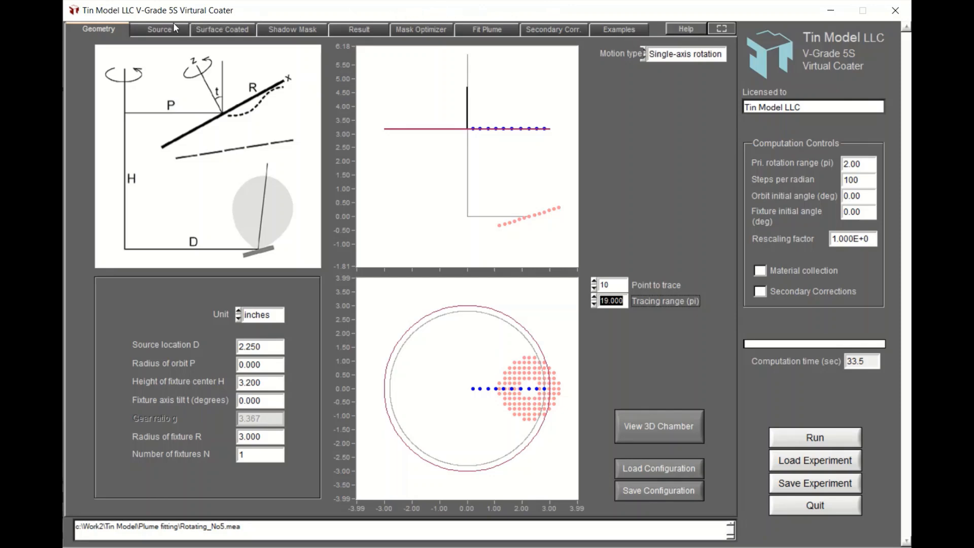
{"action": "left_click", "coordinate": [161, 32]}
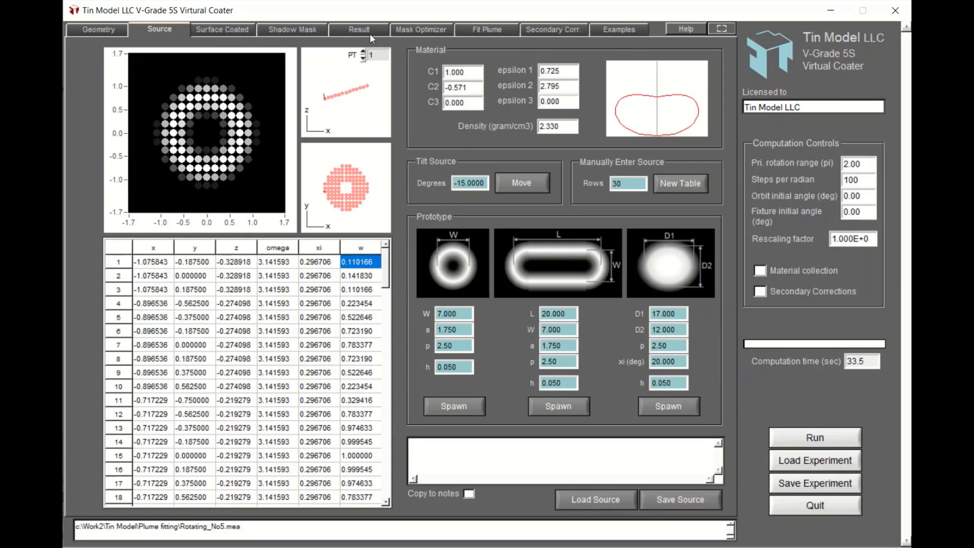
Run the simulation with the fitted source and switch the result plot to show only the current profile.
{"action": "left_click", "coordinate": [357, 27]}
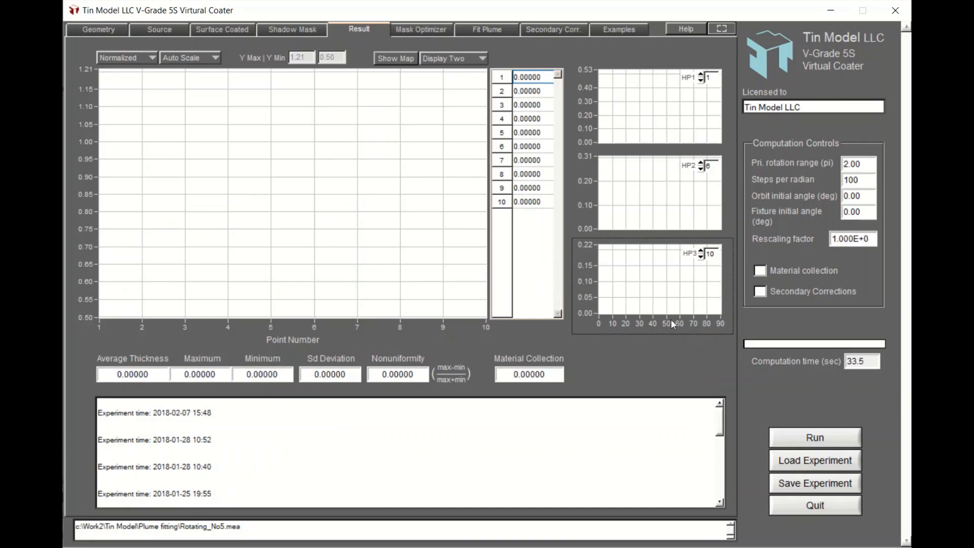
{"action": "left_click", "coordinate": [800, 438]}
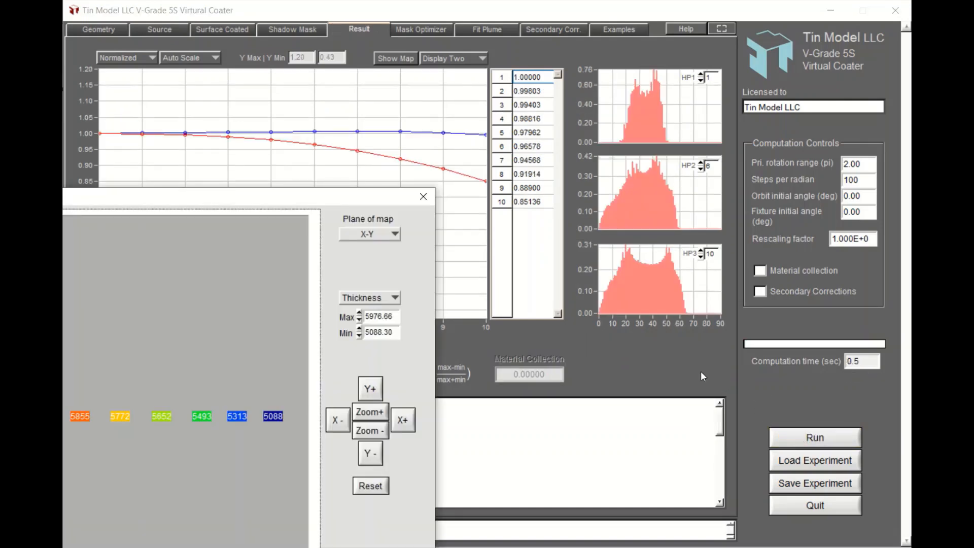
{"action": "left_click", "coordinate": [518, 47]}
{"action": "left_click", "coordinate": [470, 57]}
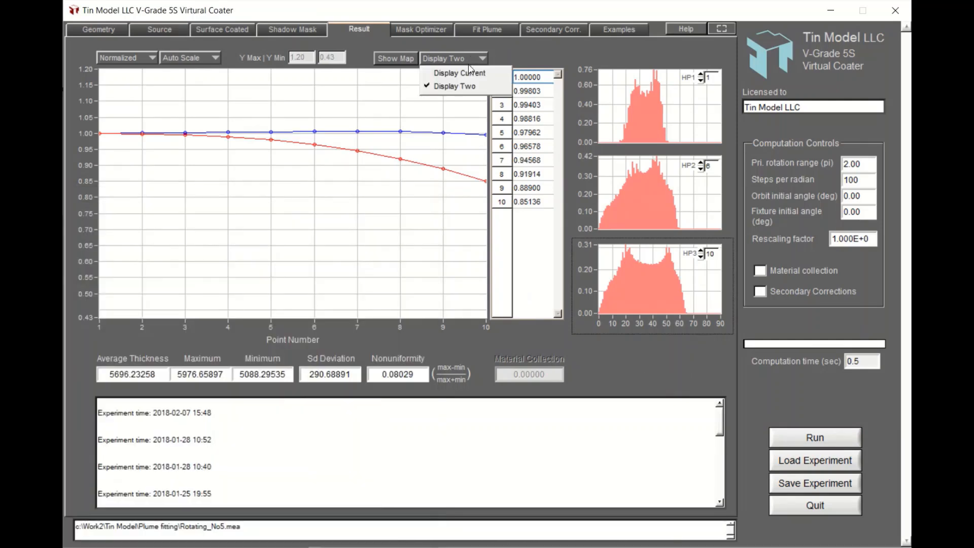
{"action": "left_click", "coordinate": [468, 74]}
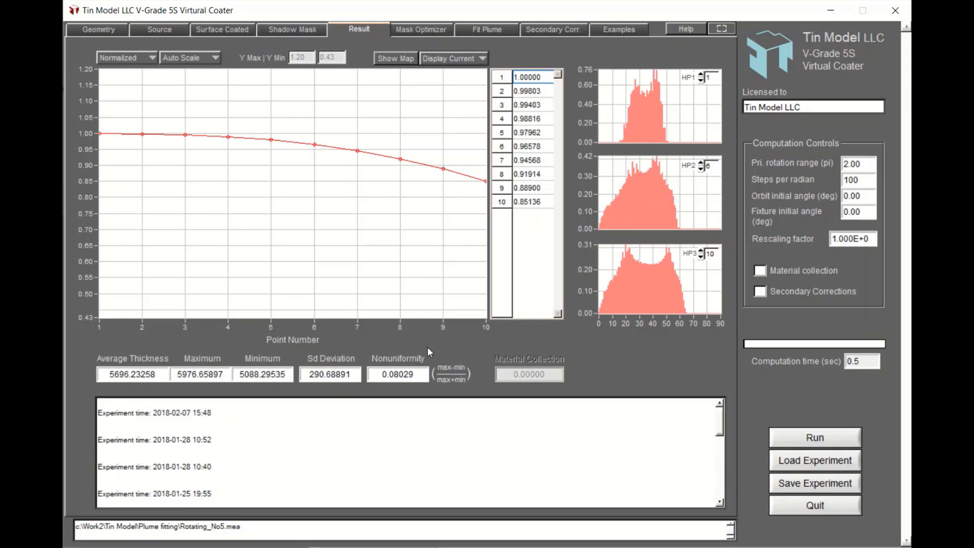
Set the source location D to 3 inches in the chamber geometry.
{"action": "left_click", "coordinate": [99, 31]}
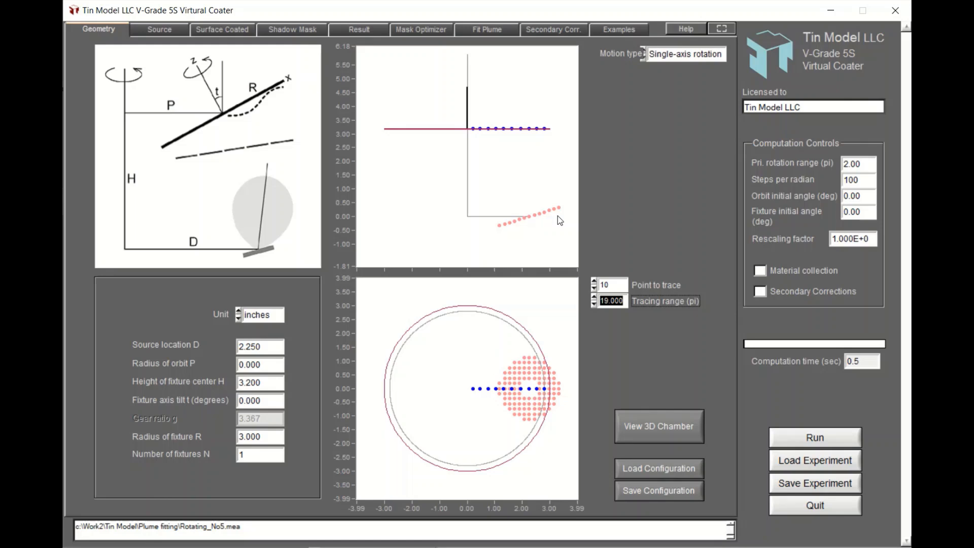
{"action": "double_click", "coordinate": [265, 353]}
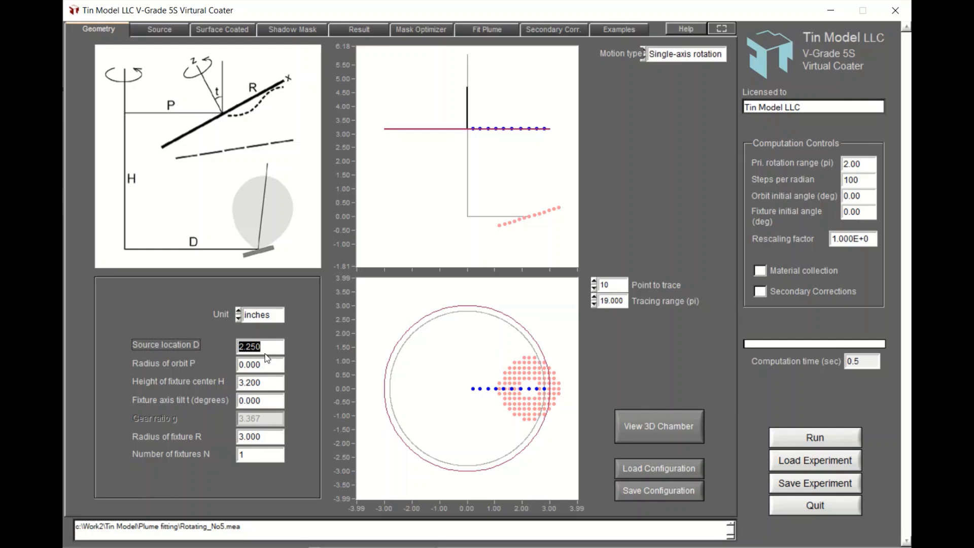
{"action": "type", "text": "3"}
{"action": "key", "text": "Return"}
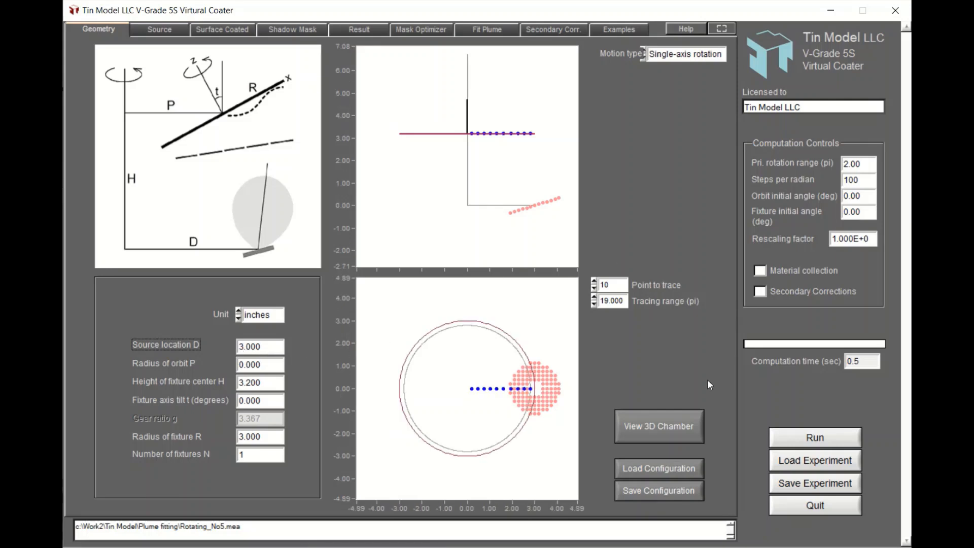
Rerun the simulation and overlay the current and previous thickness profiles on the result plot.
{"action": "left_click", "coordinate": [808, 437]}
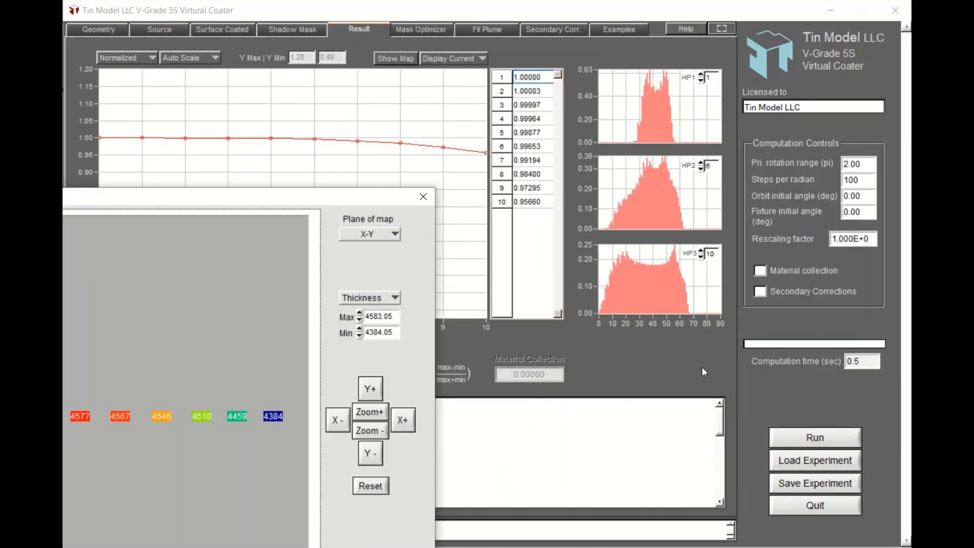
{"action": "left_click", "coordinate": [701, 367]}
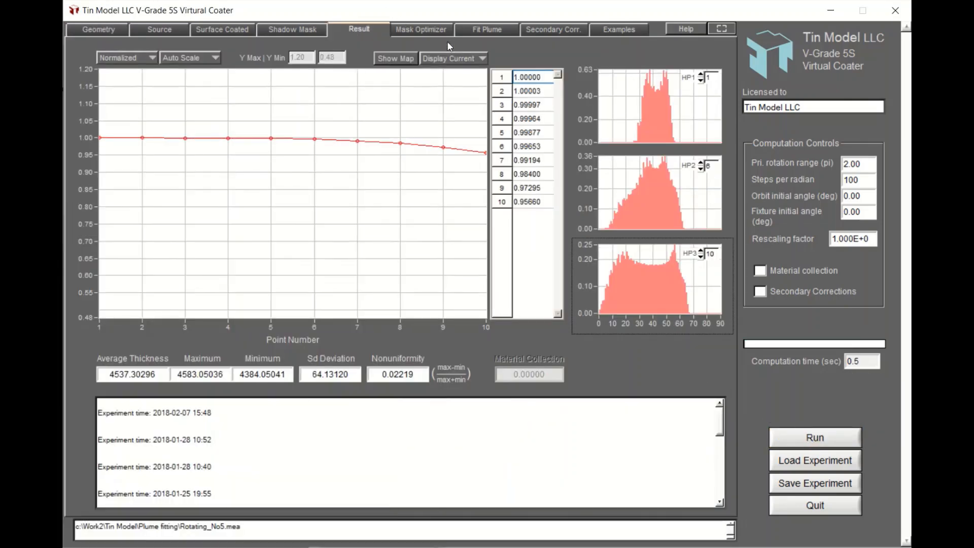
{"action": "left_click", "coordinate": [455, 58]}
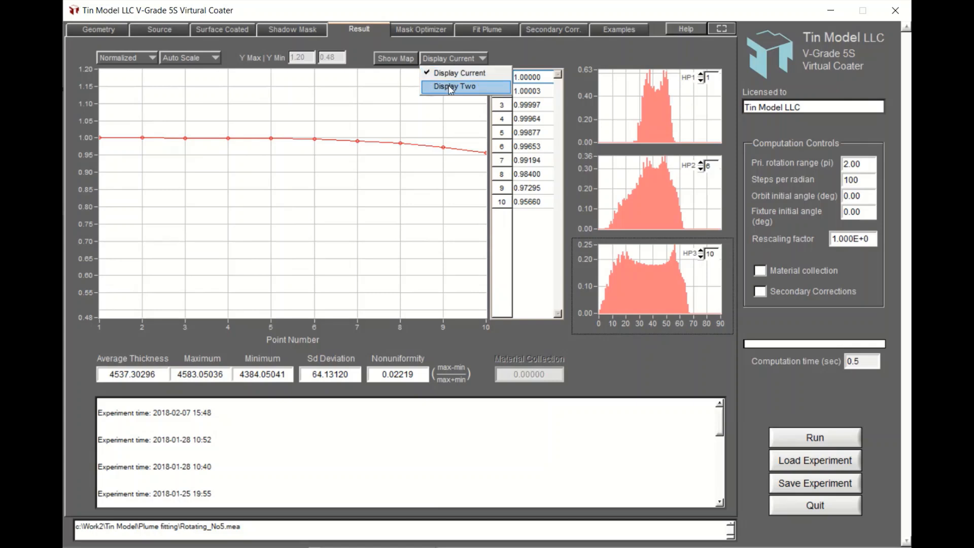
{"action": "left_click", "coordinate": [448, 86]}
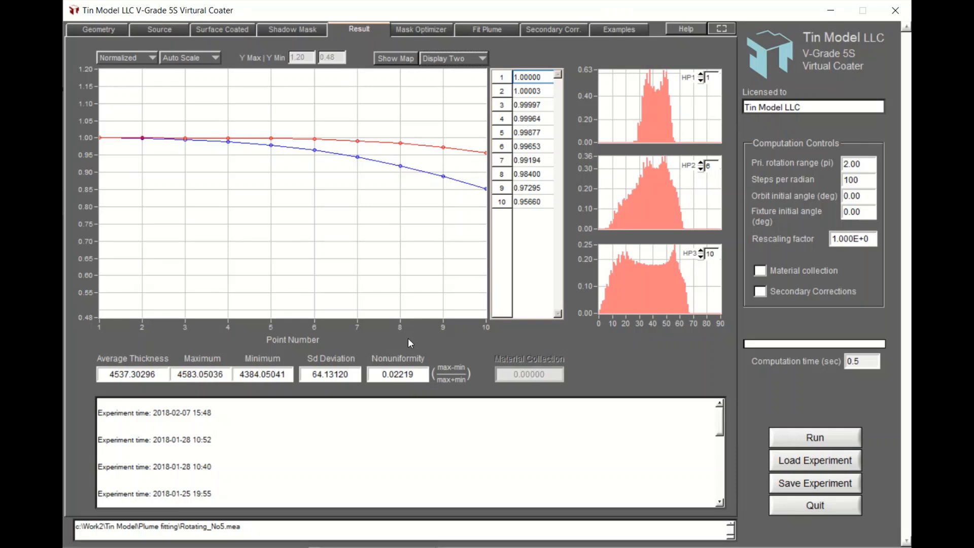
Load the experiment file 2_Sputtering_Rotating_Optimized_with_fit_plume.exp and run it.
{"action": "left_click", "coordinate": [93, 30]}
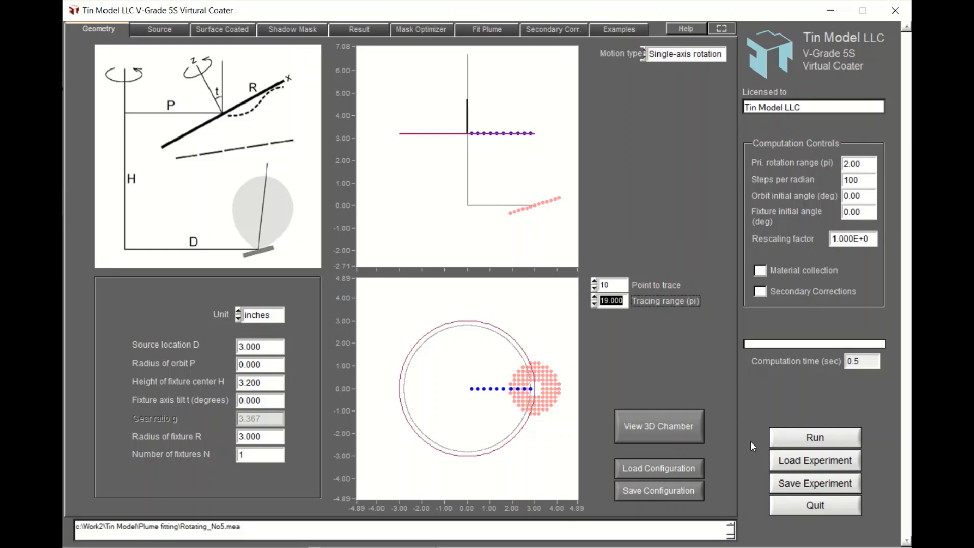
{"action": "left_click", "coordinate": [813, 466]}
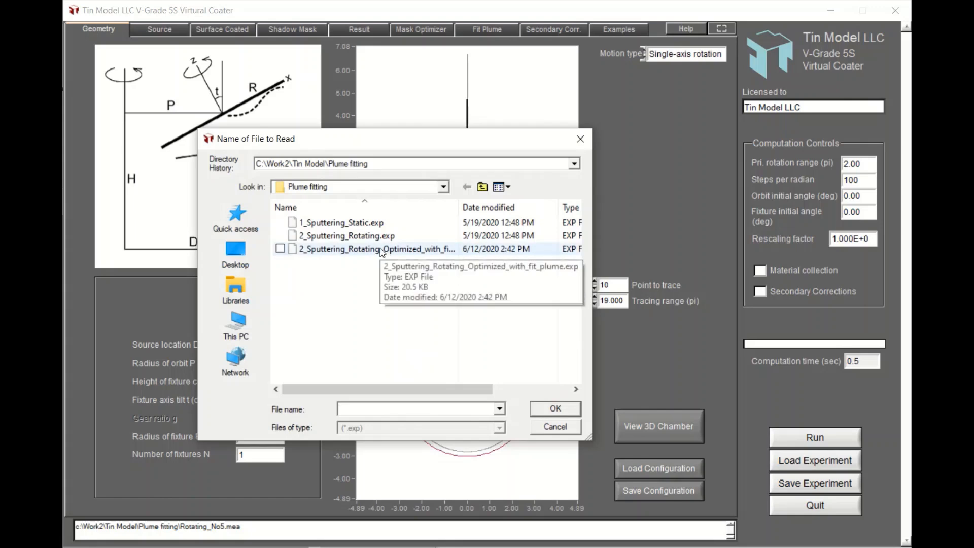
{"action": "left_click", "coordinate": [381, 250]}
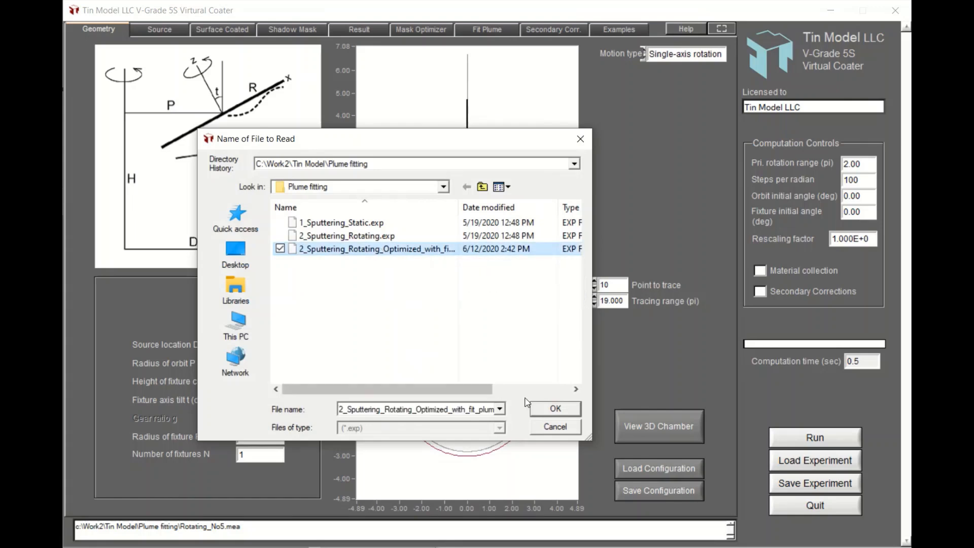
{"action": "left_click", "coordinate": [555, 408]}
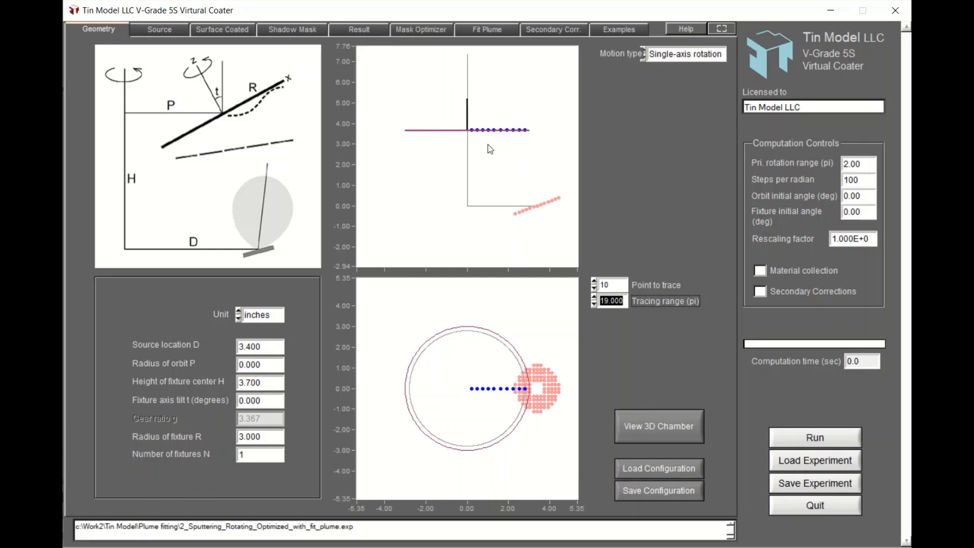
{"action": "left_click", "coordinate": [813, 435]}
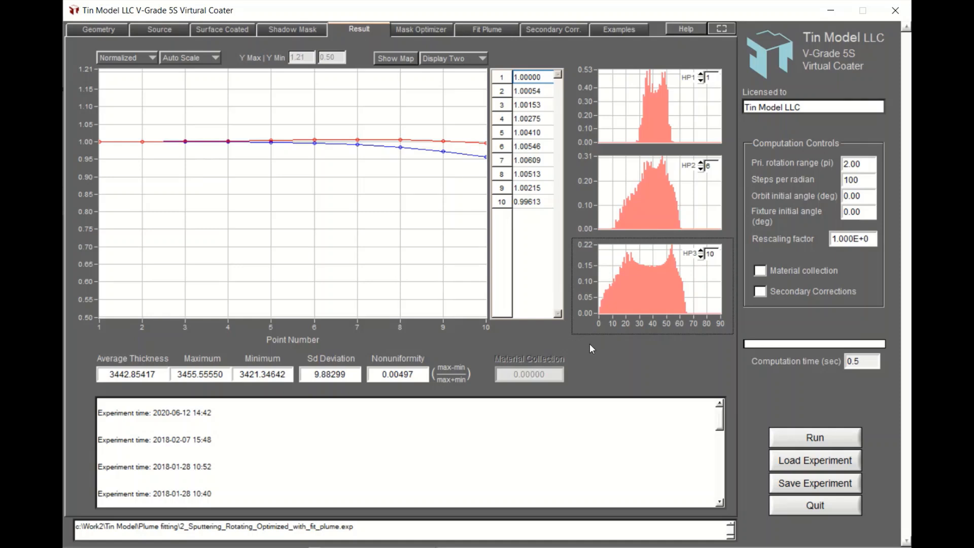
Review the optimized geometry and source settings, then rerun the simulation with material collection enabled.
{"action": "left_click", "coordinate": [99, 29]}
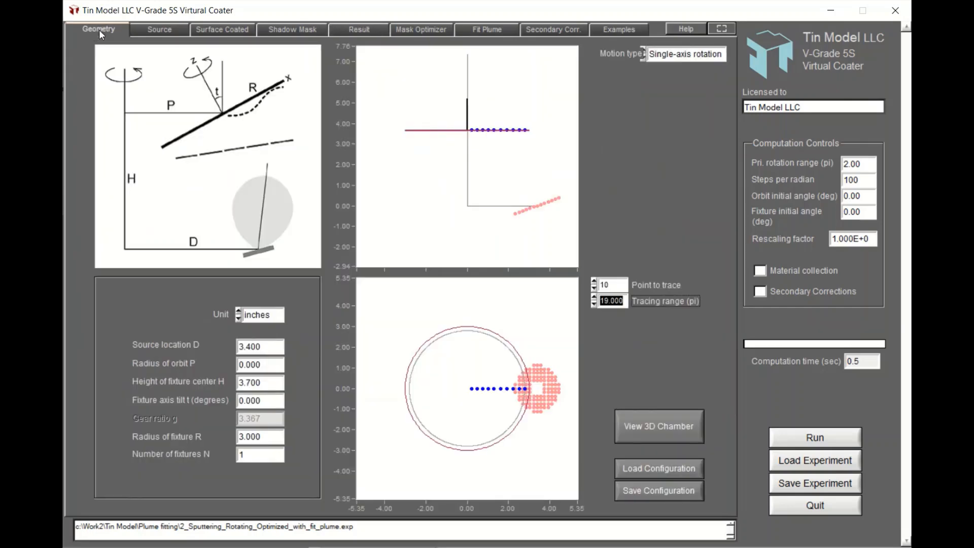
{"action": "left_click", "coordinate": [167, 29]}
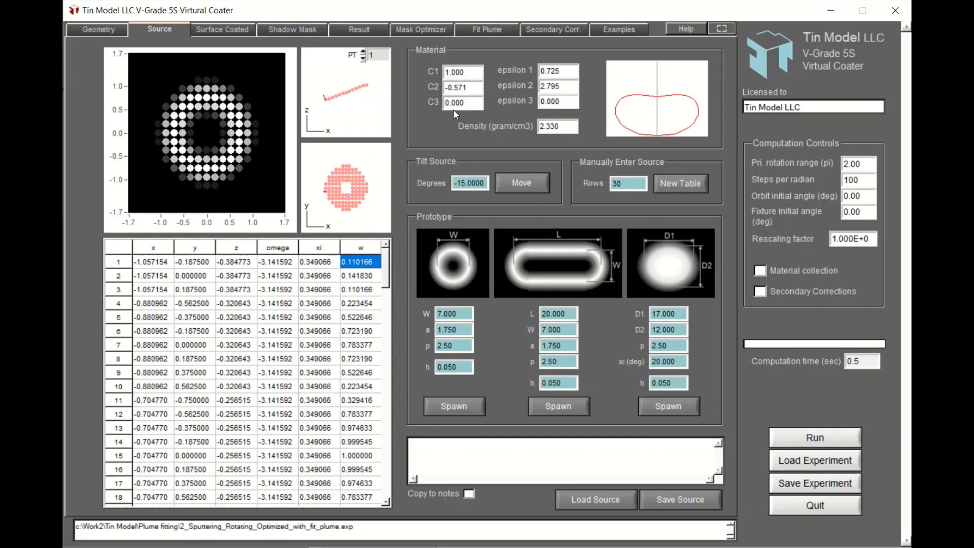
{"action": "left_click", "coordinate": [103, 28]}
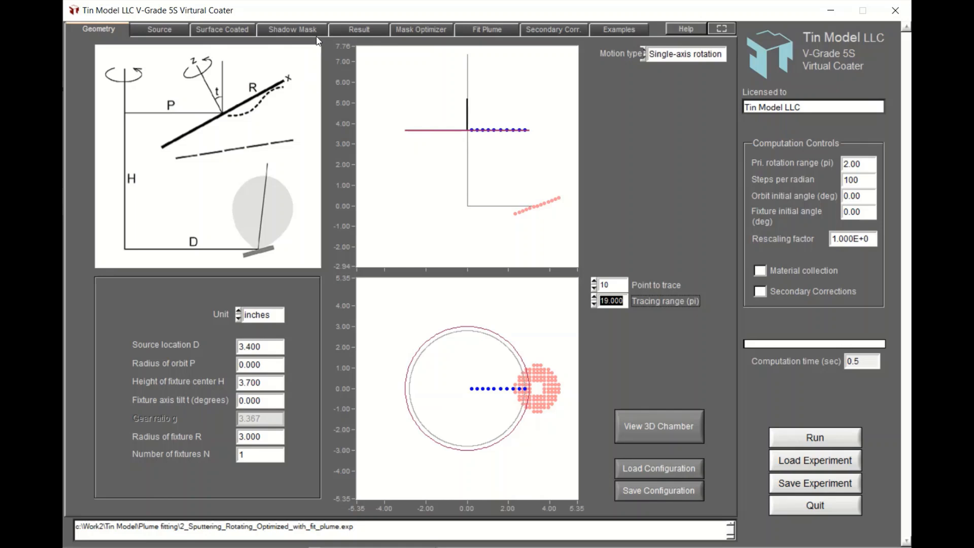
{"action": "left_click", "coordinate": [351, 32]}
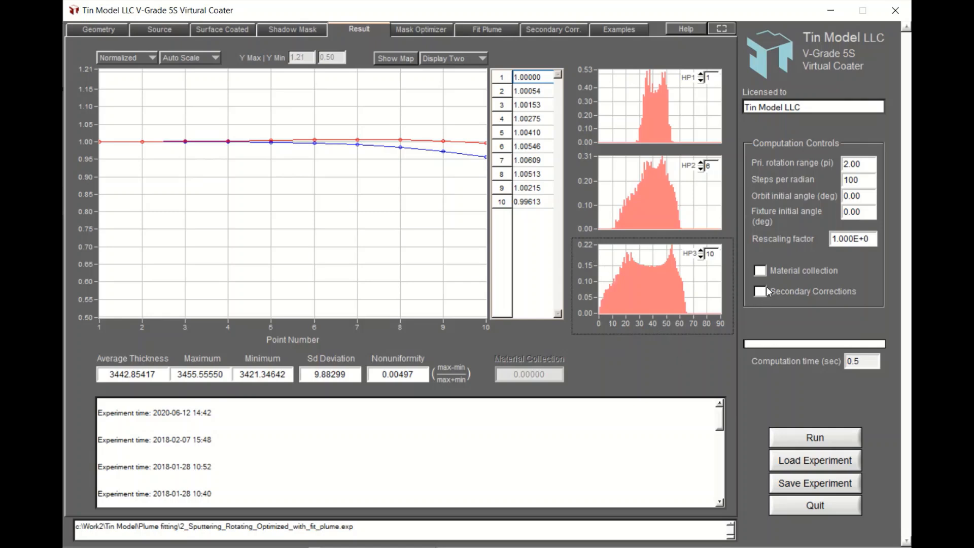
{"action": "left_click", "coordinate": [759, 271]}
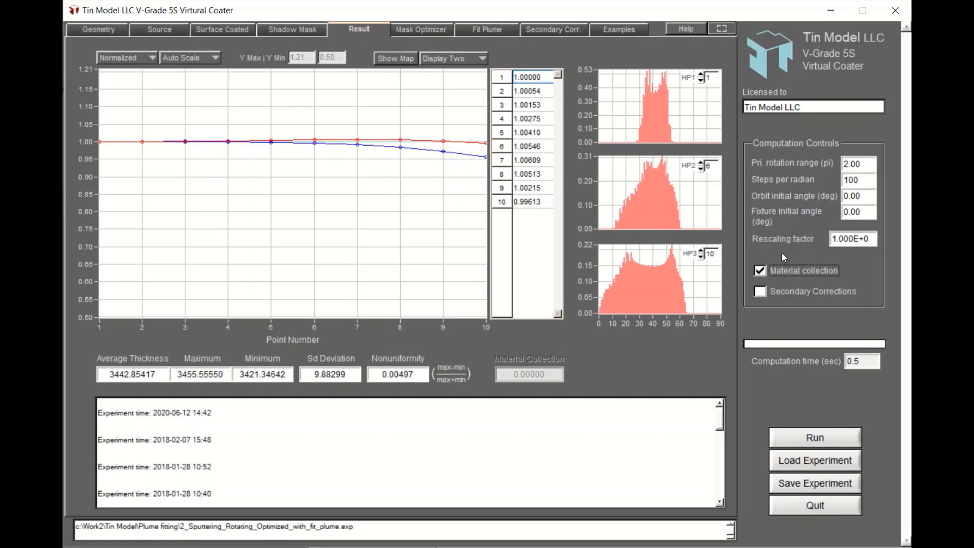
{"action": "left_click", "coordinate": [796, 444]}
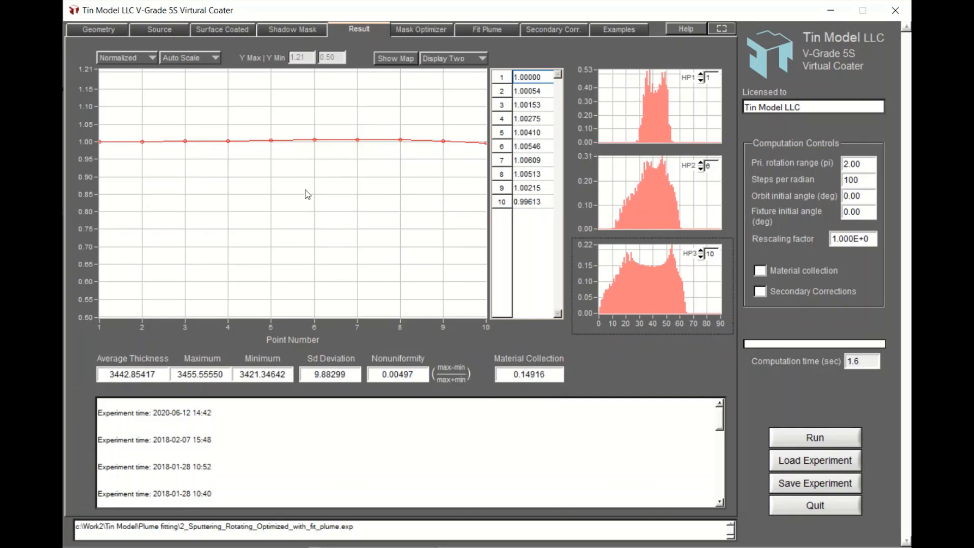
Compare the optimized chamber geometry with the resulting thickness profile and statistics.
{"action": "left_click", "coordinate": [93, 29]}
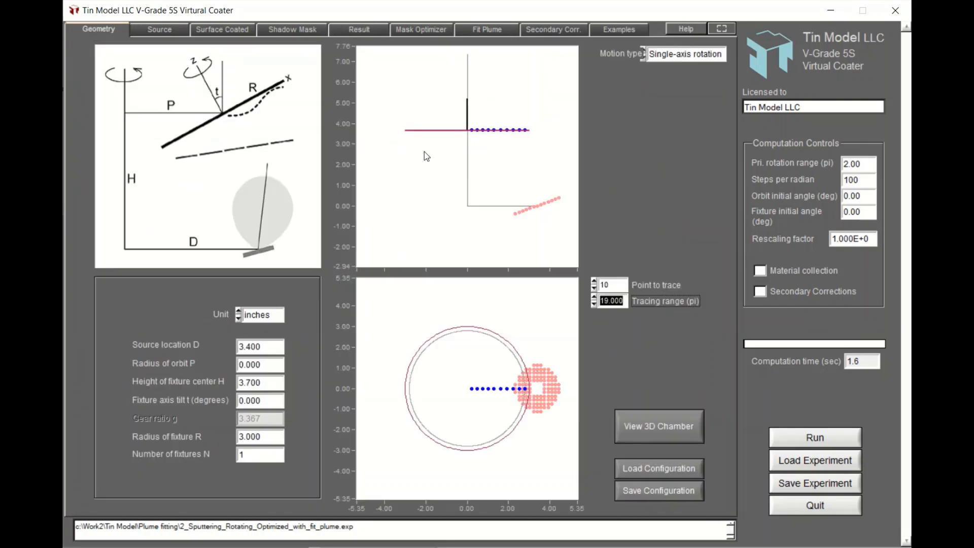
{"action": "left_click", "coordinate": [378, 30]}
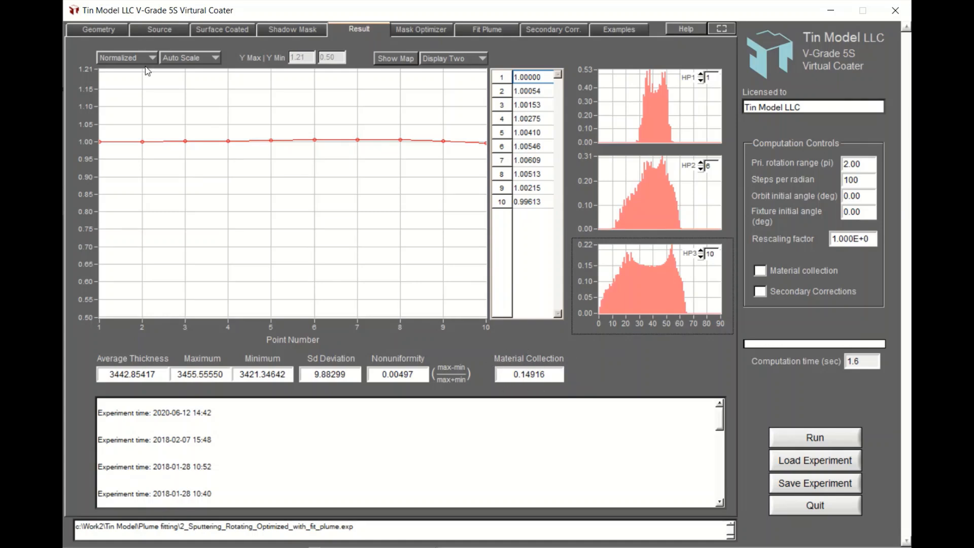
{"action": "left_click", "coordinate": [105, 29]}
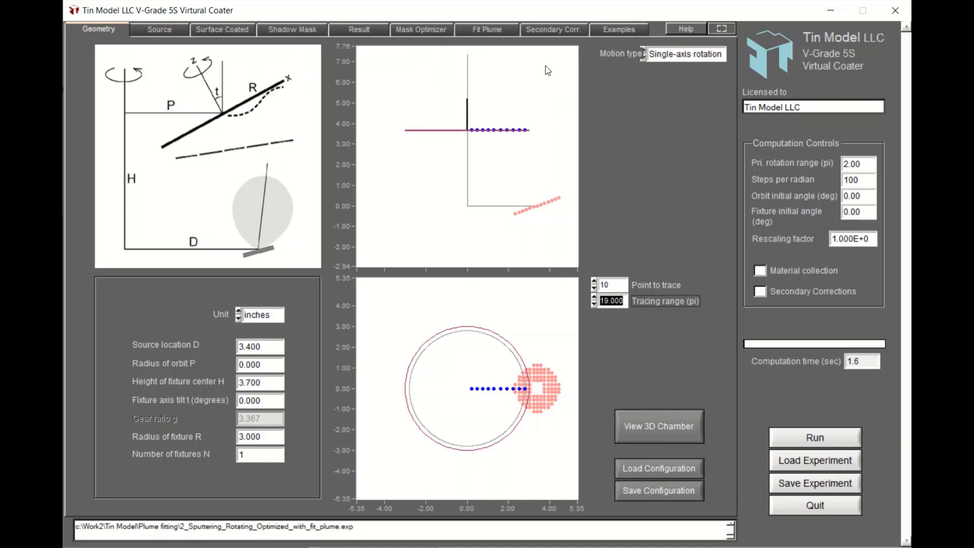
{"action": "left_click", "coordinate": [367, 31]}
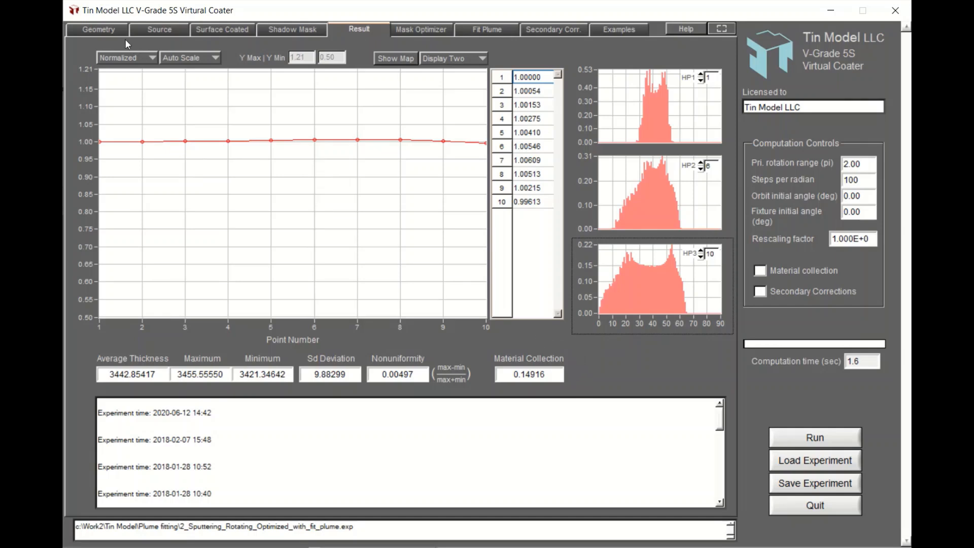
{"action": "left_click", "coordinate": [104, 28]}
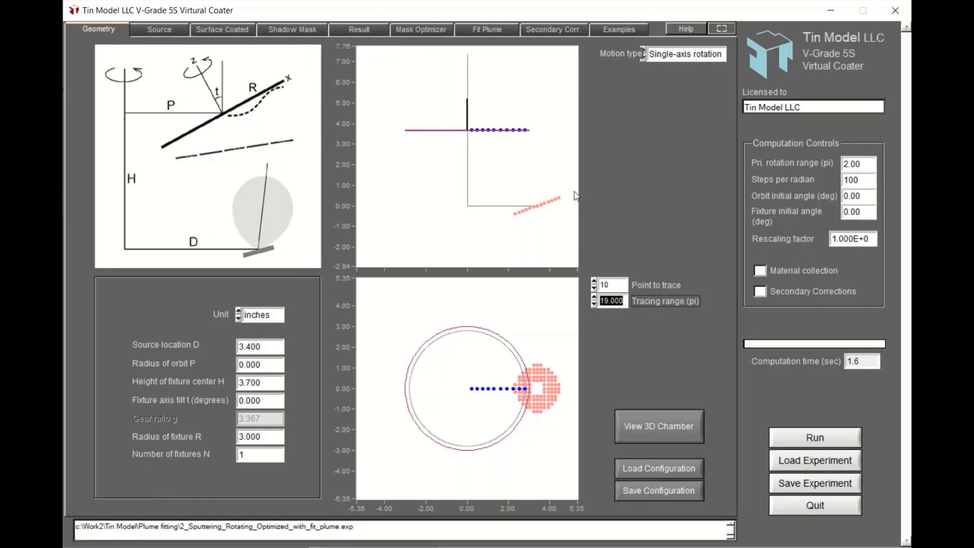
{"action": "left_click", "coordinate": [367, 32]}
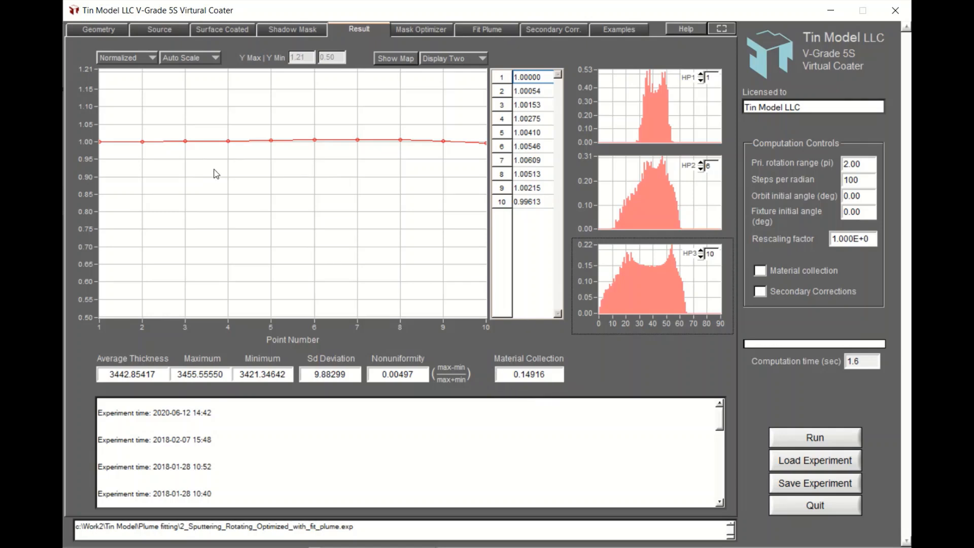
{"action": "left_click", "coordinate": [93, 30]}
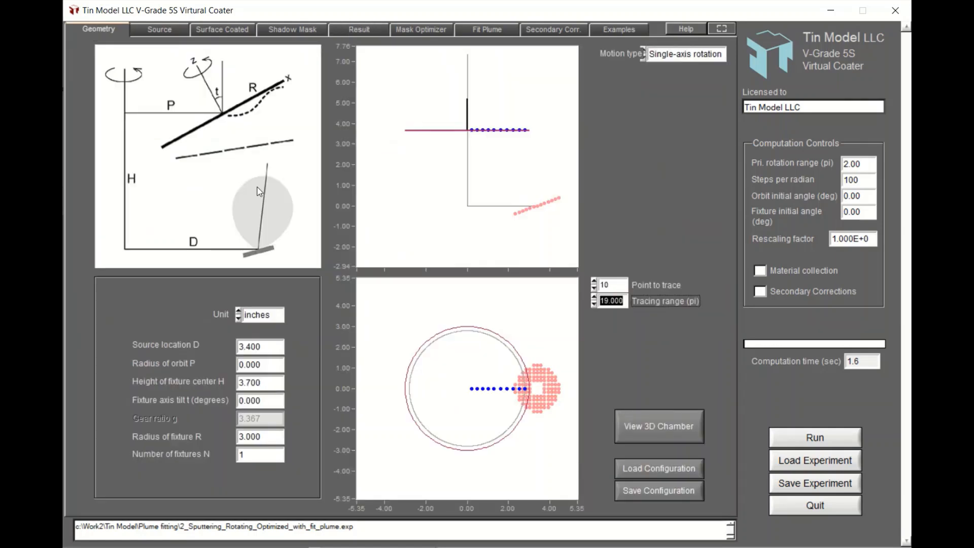